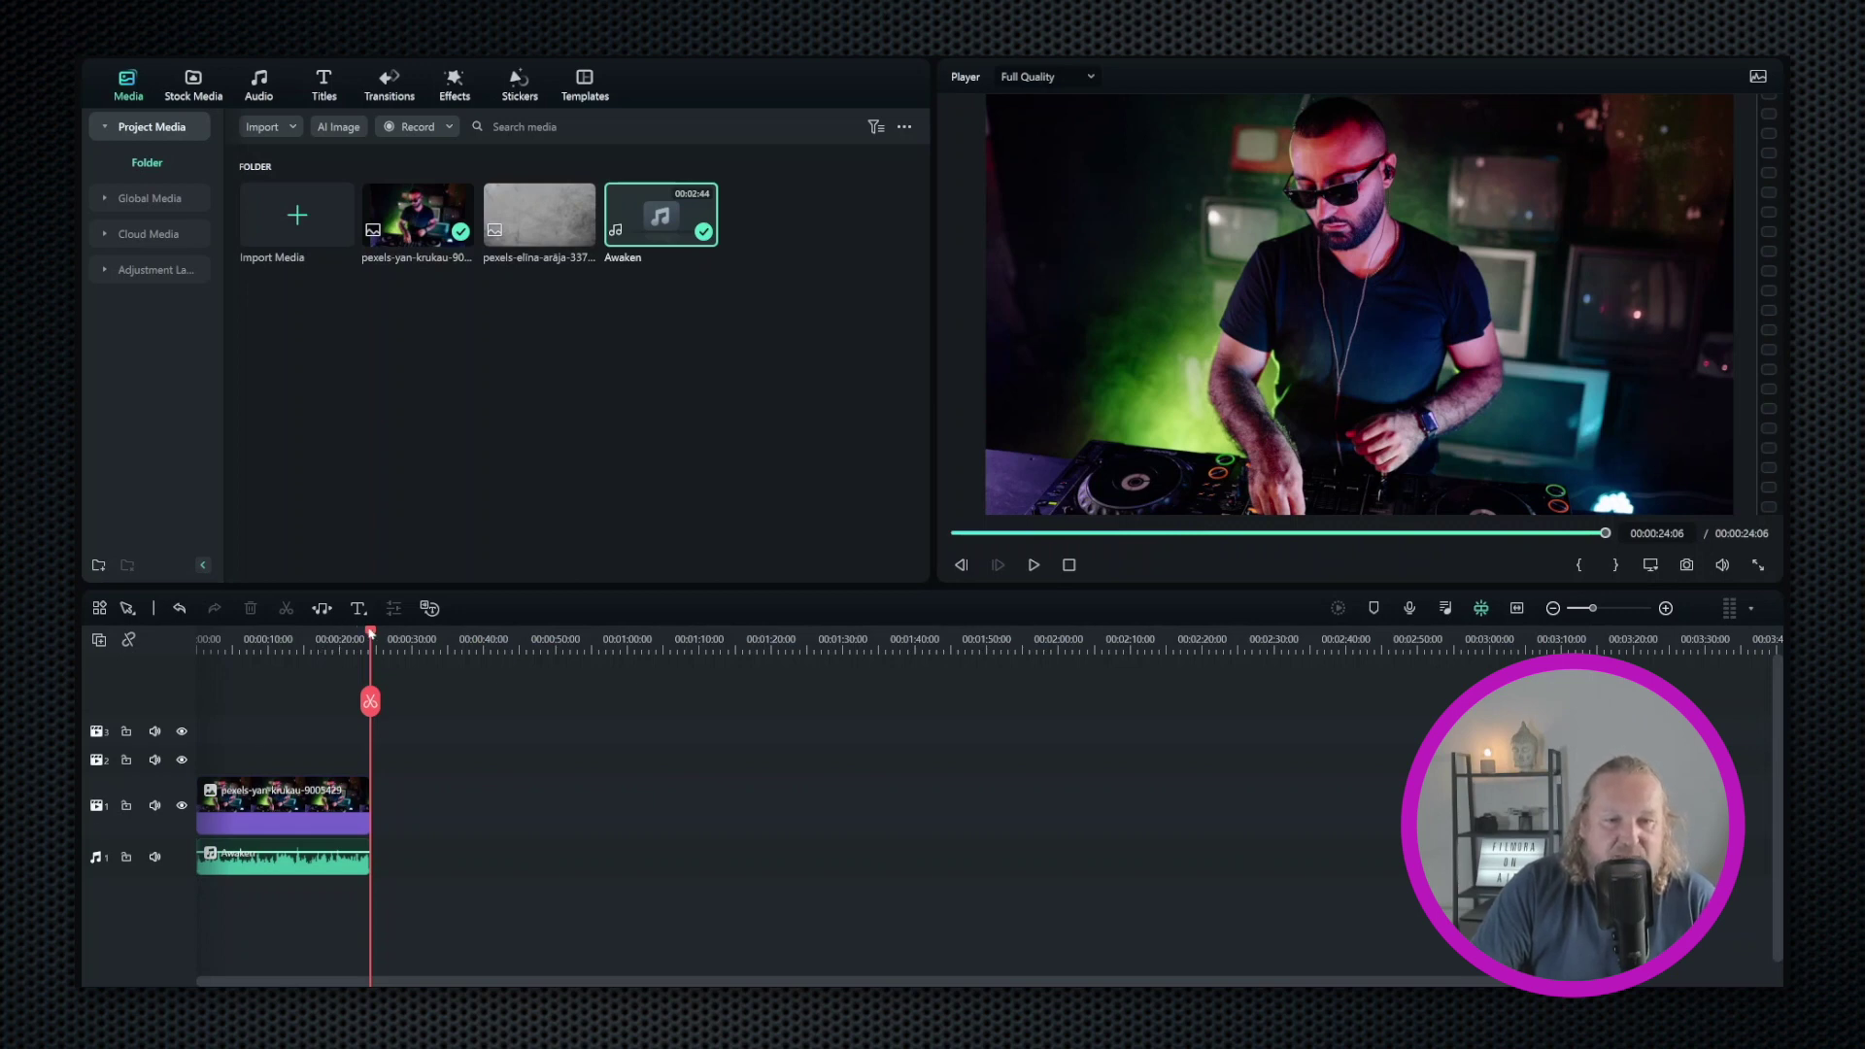
# Step: Play the project from the beginning to preview the DJ photo with the music
pyautogui.moveTo(372, 633); pyautogui.dragTo(183, 639)
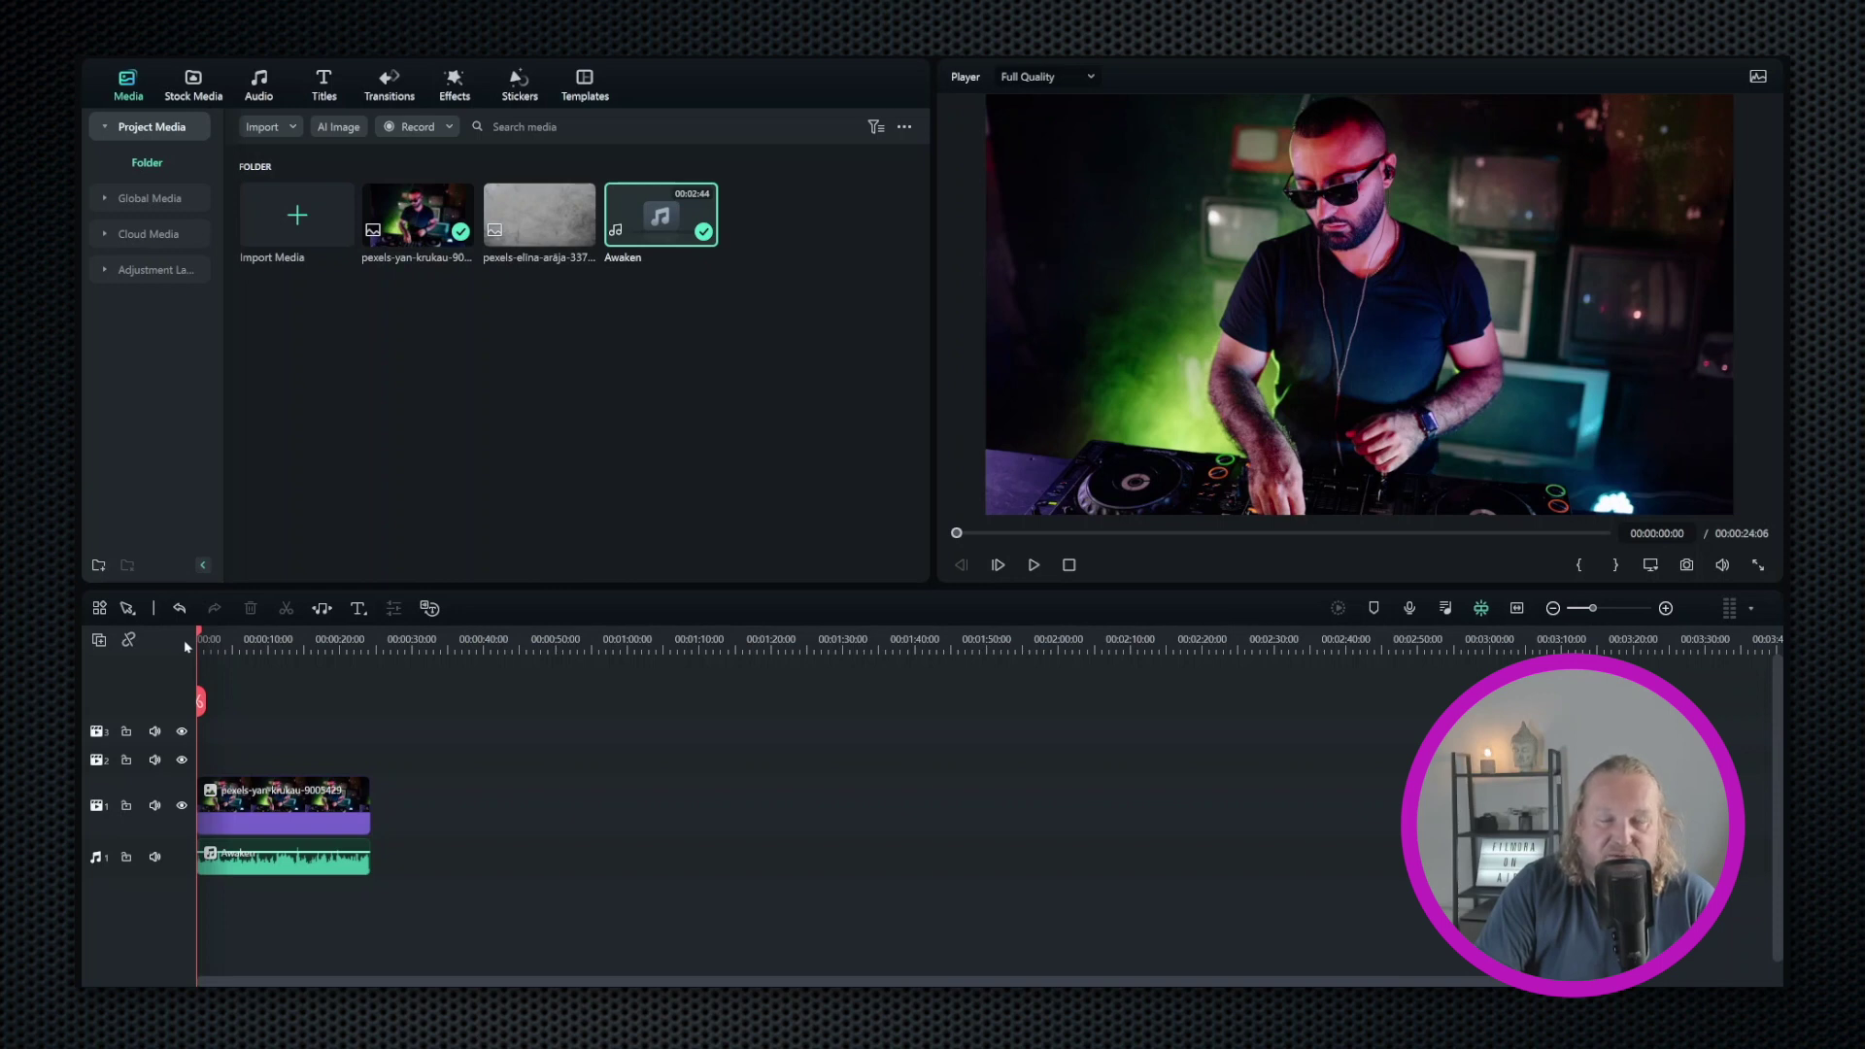
pyautogui.press('space')
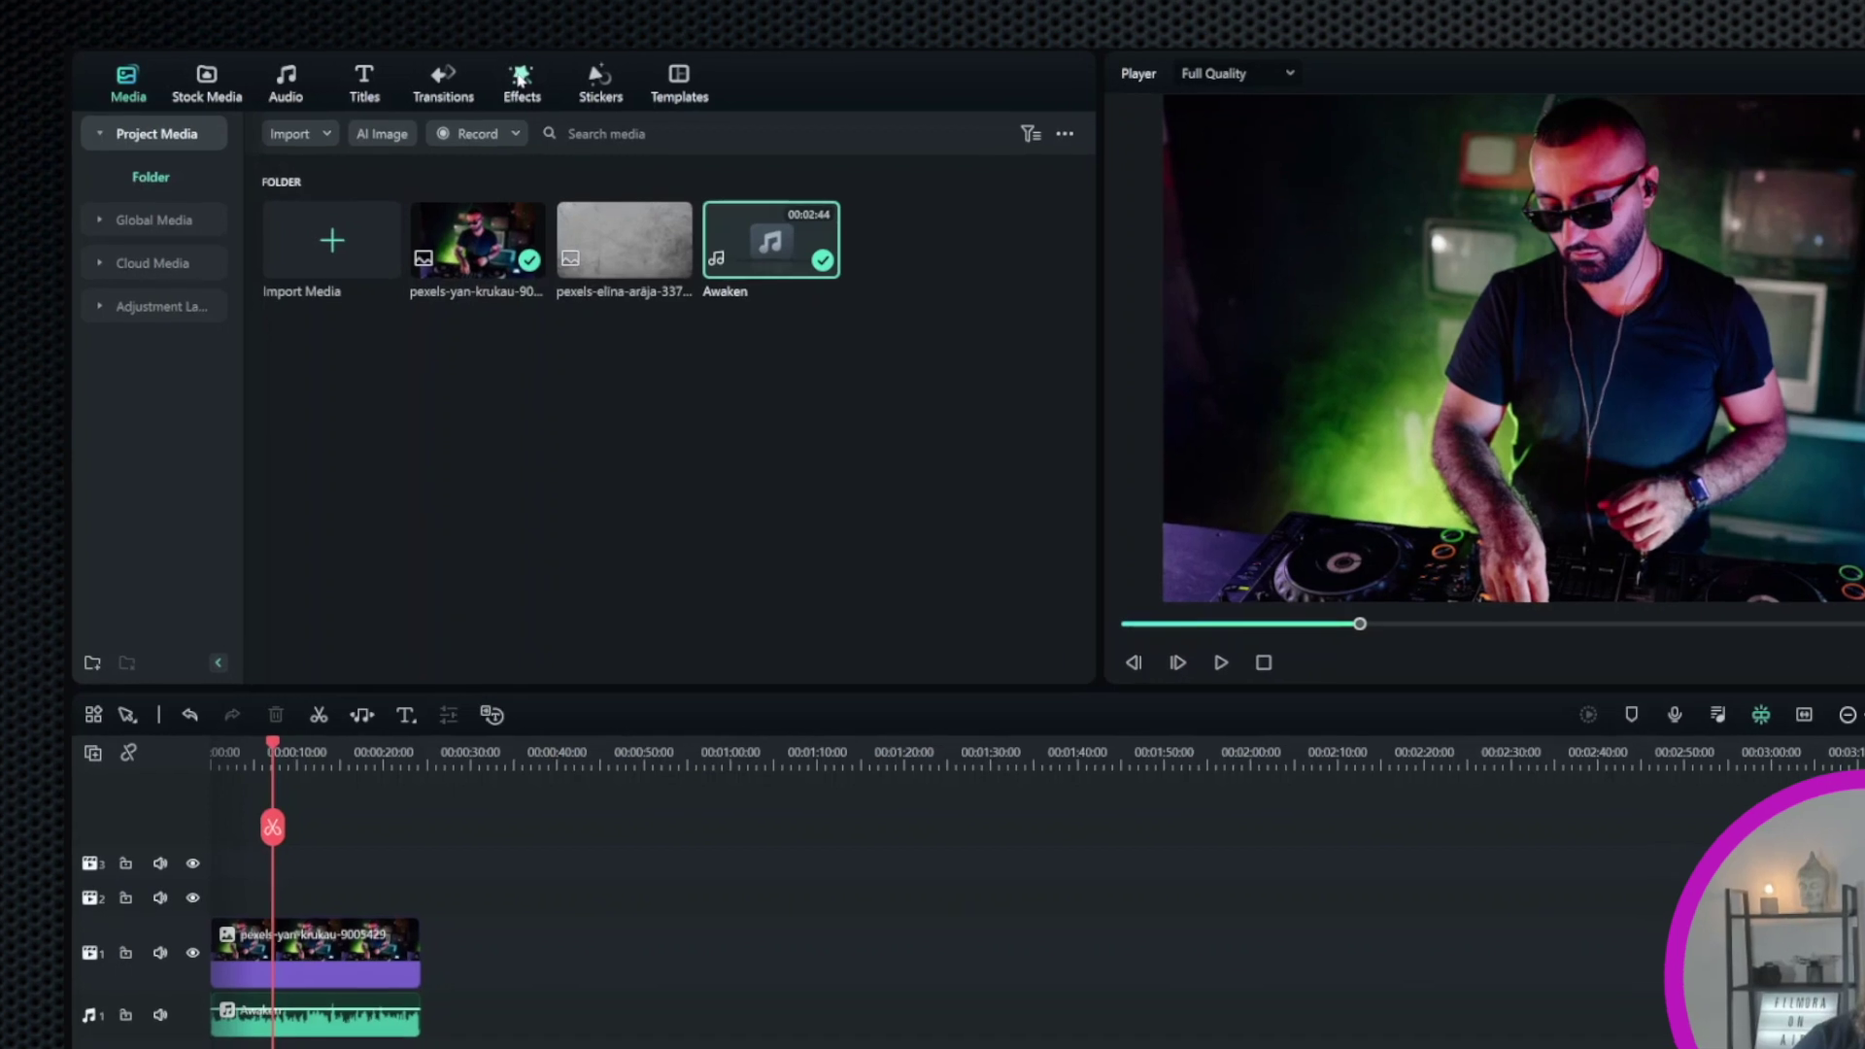
# Step: Preview the Audio-Driven Glitch 02 effect from the audio-driven effects
pyautogui.click(453, 82)
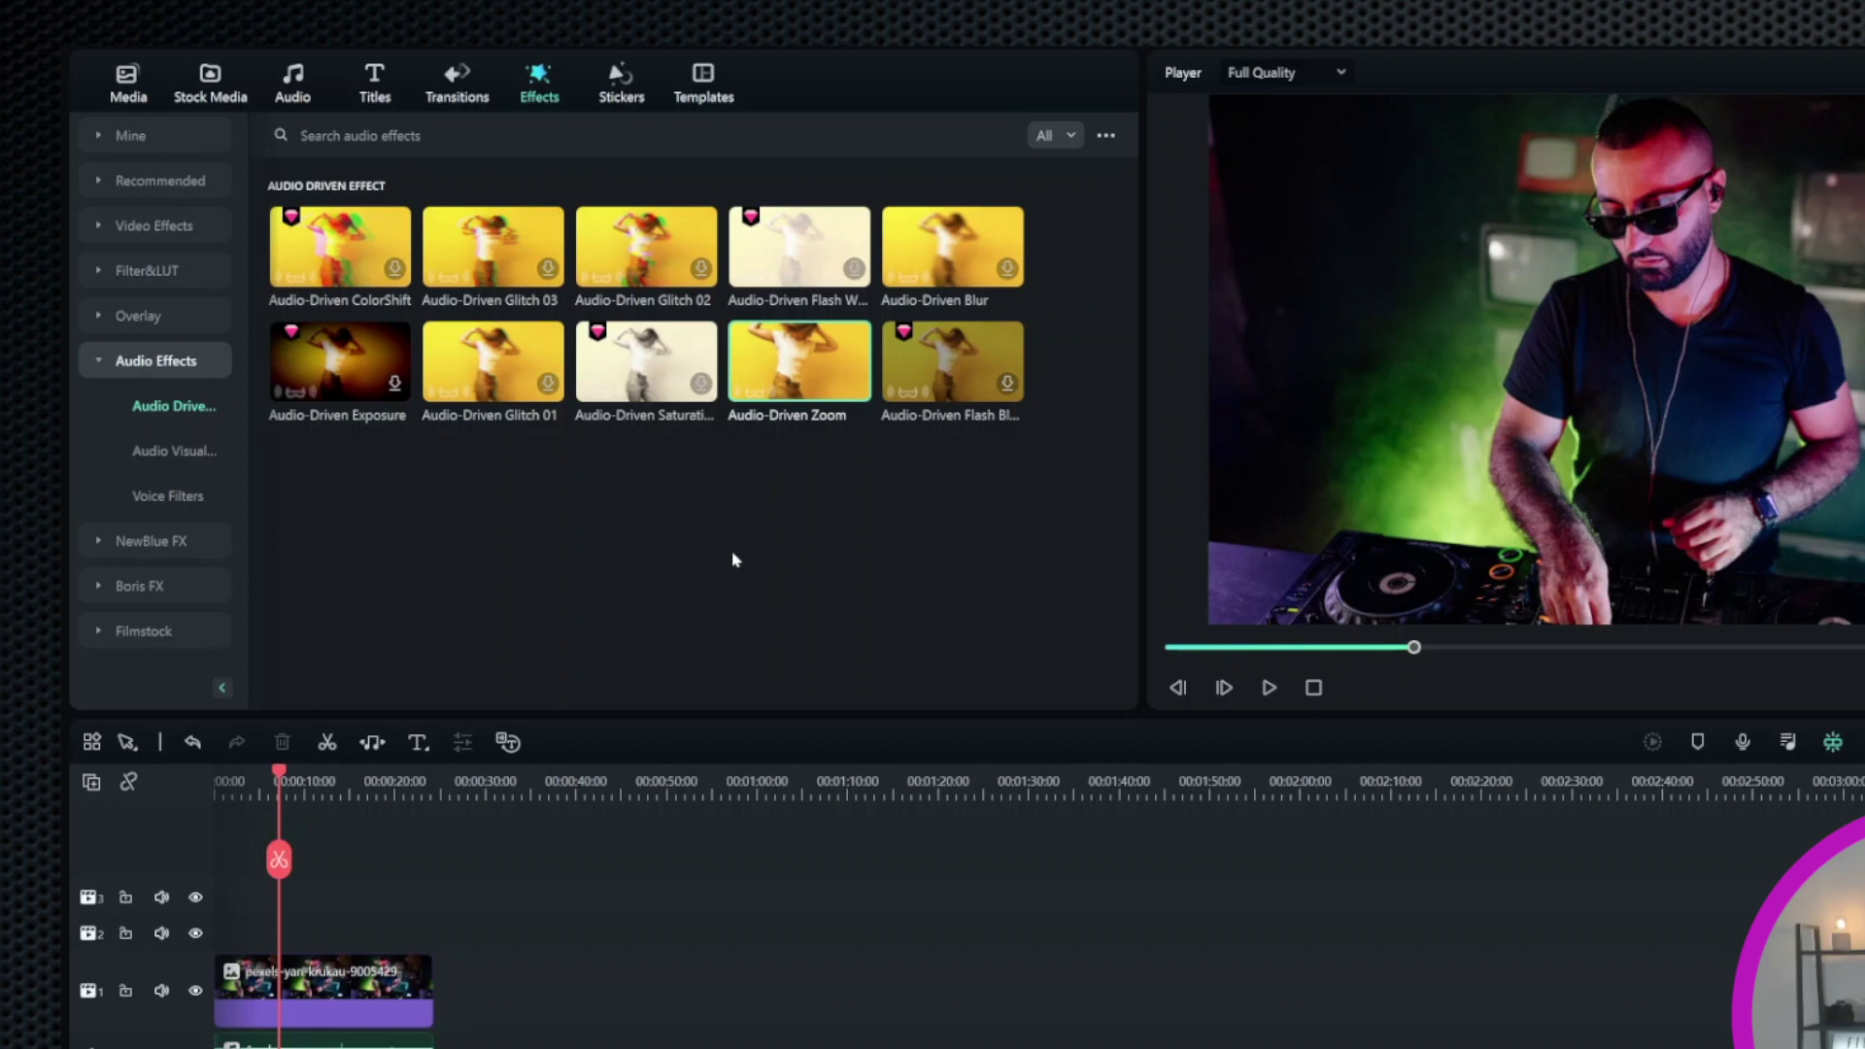
pyautogui.moveTo(780, 365)
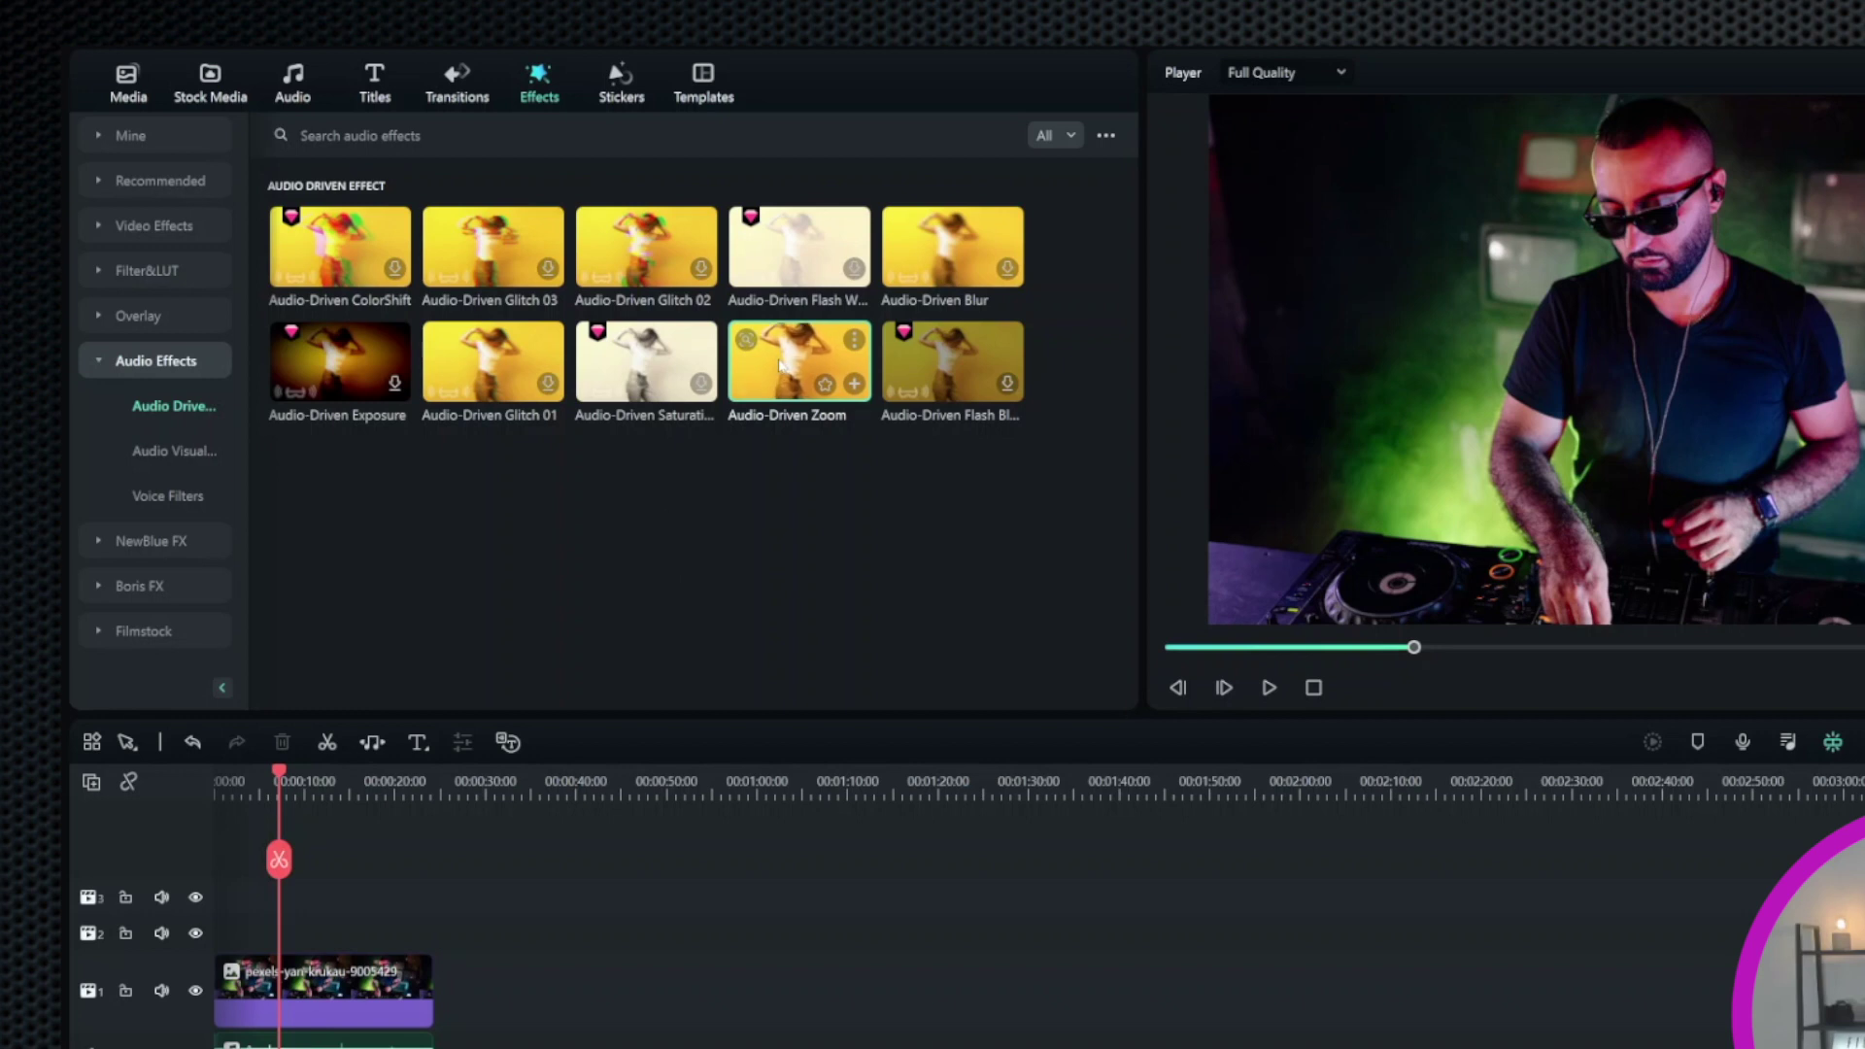
pyautogui.moveTo(657, 253)
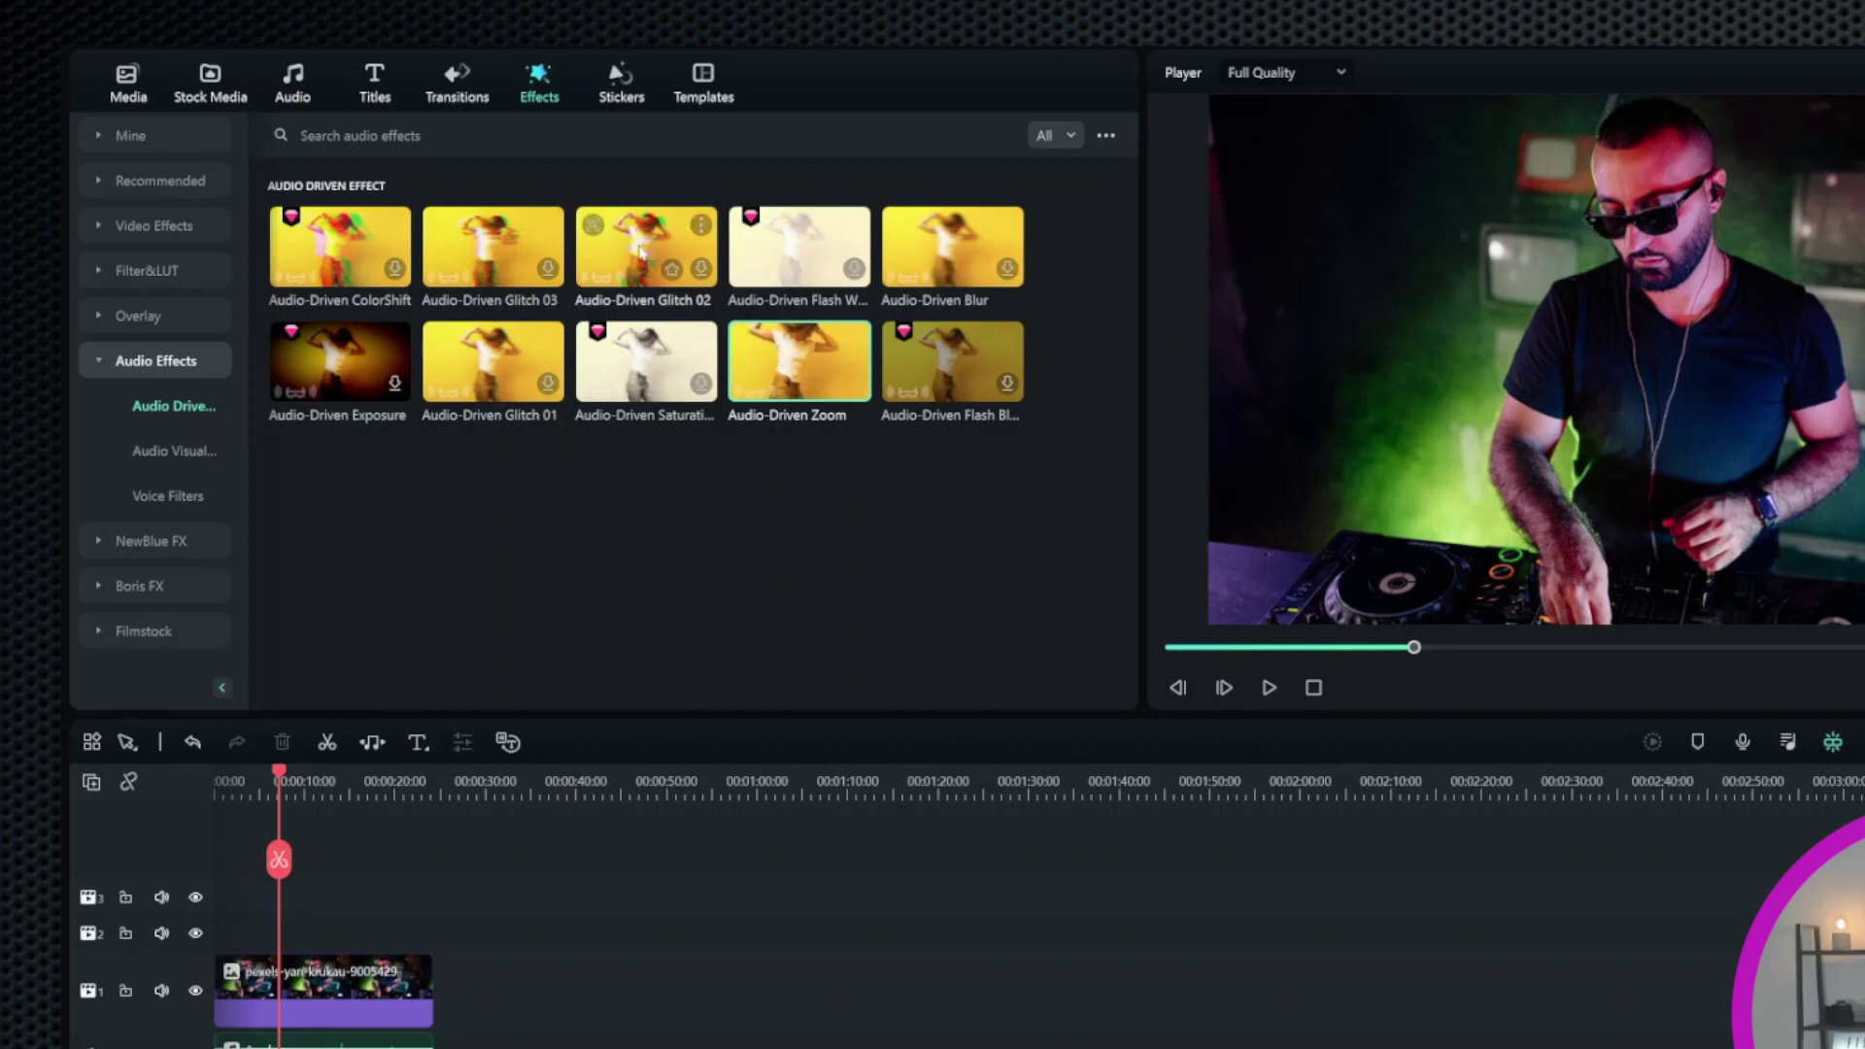
pyautogui.click(641, 251)
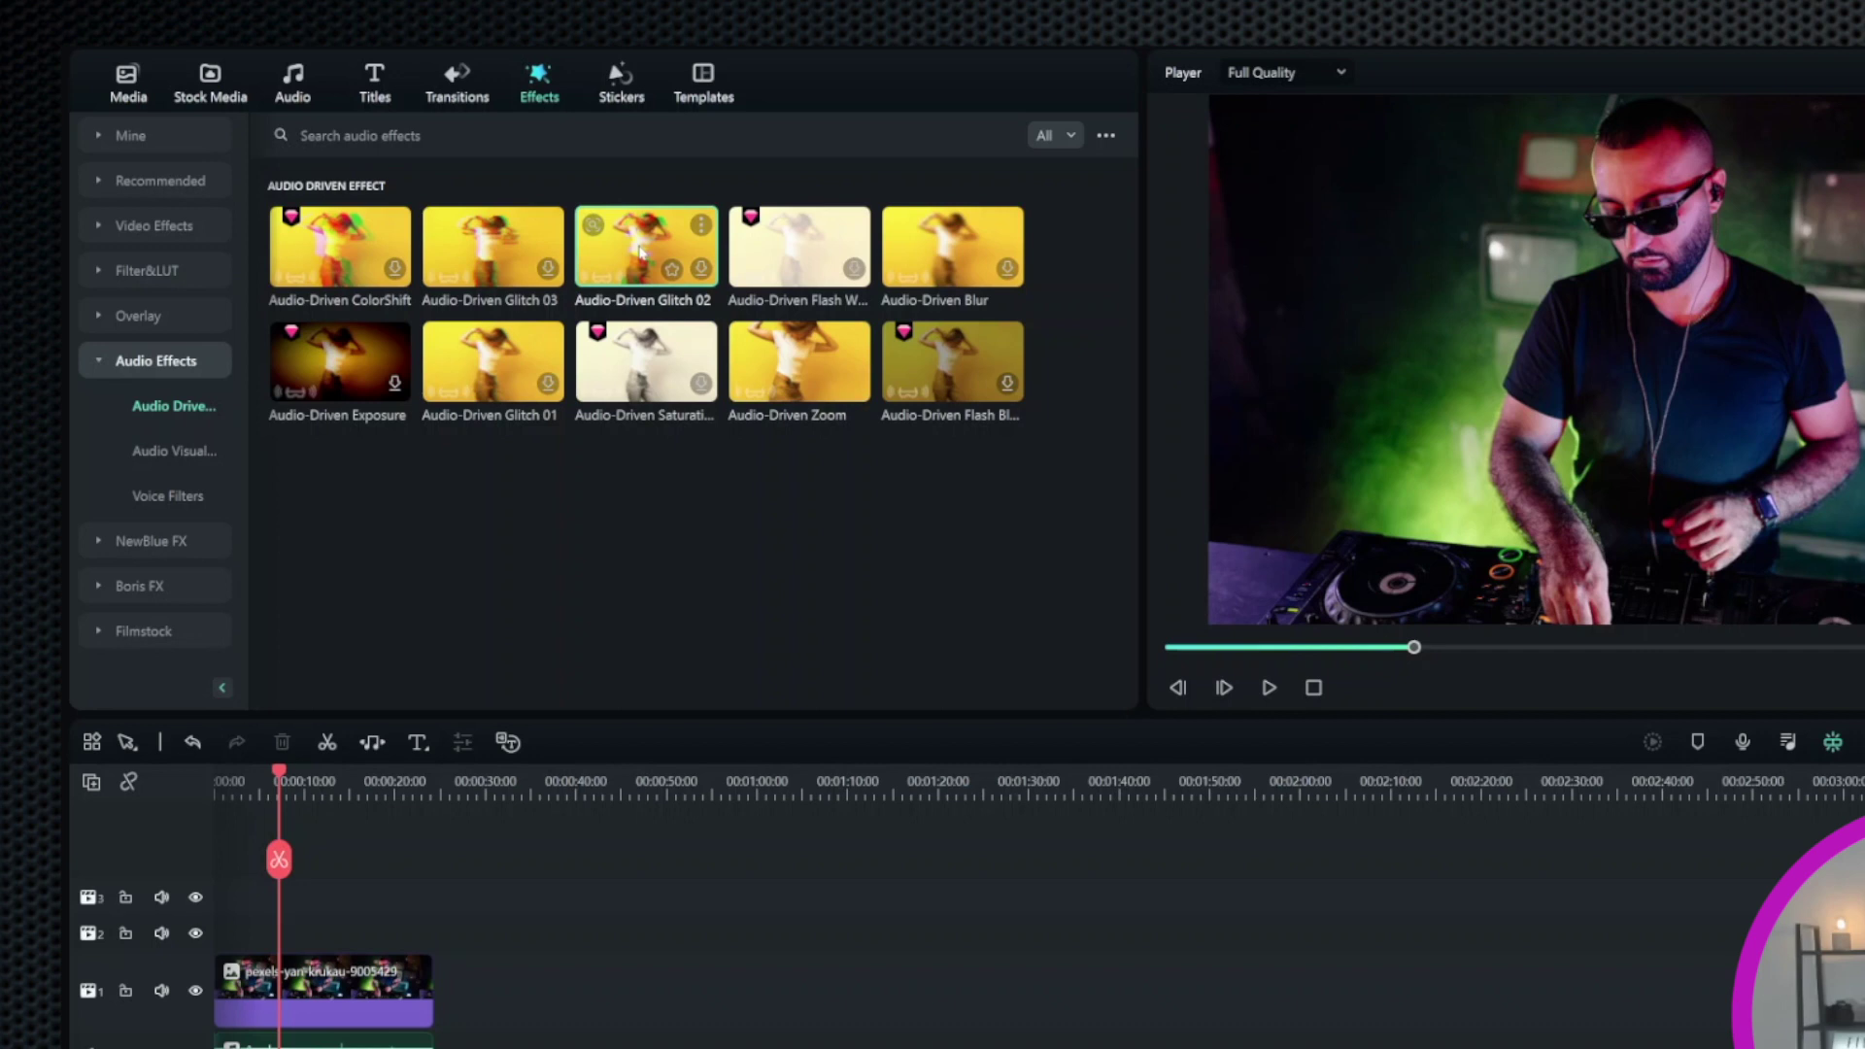
pyautogui.click(1315, 689)
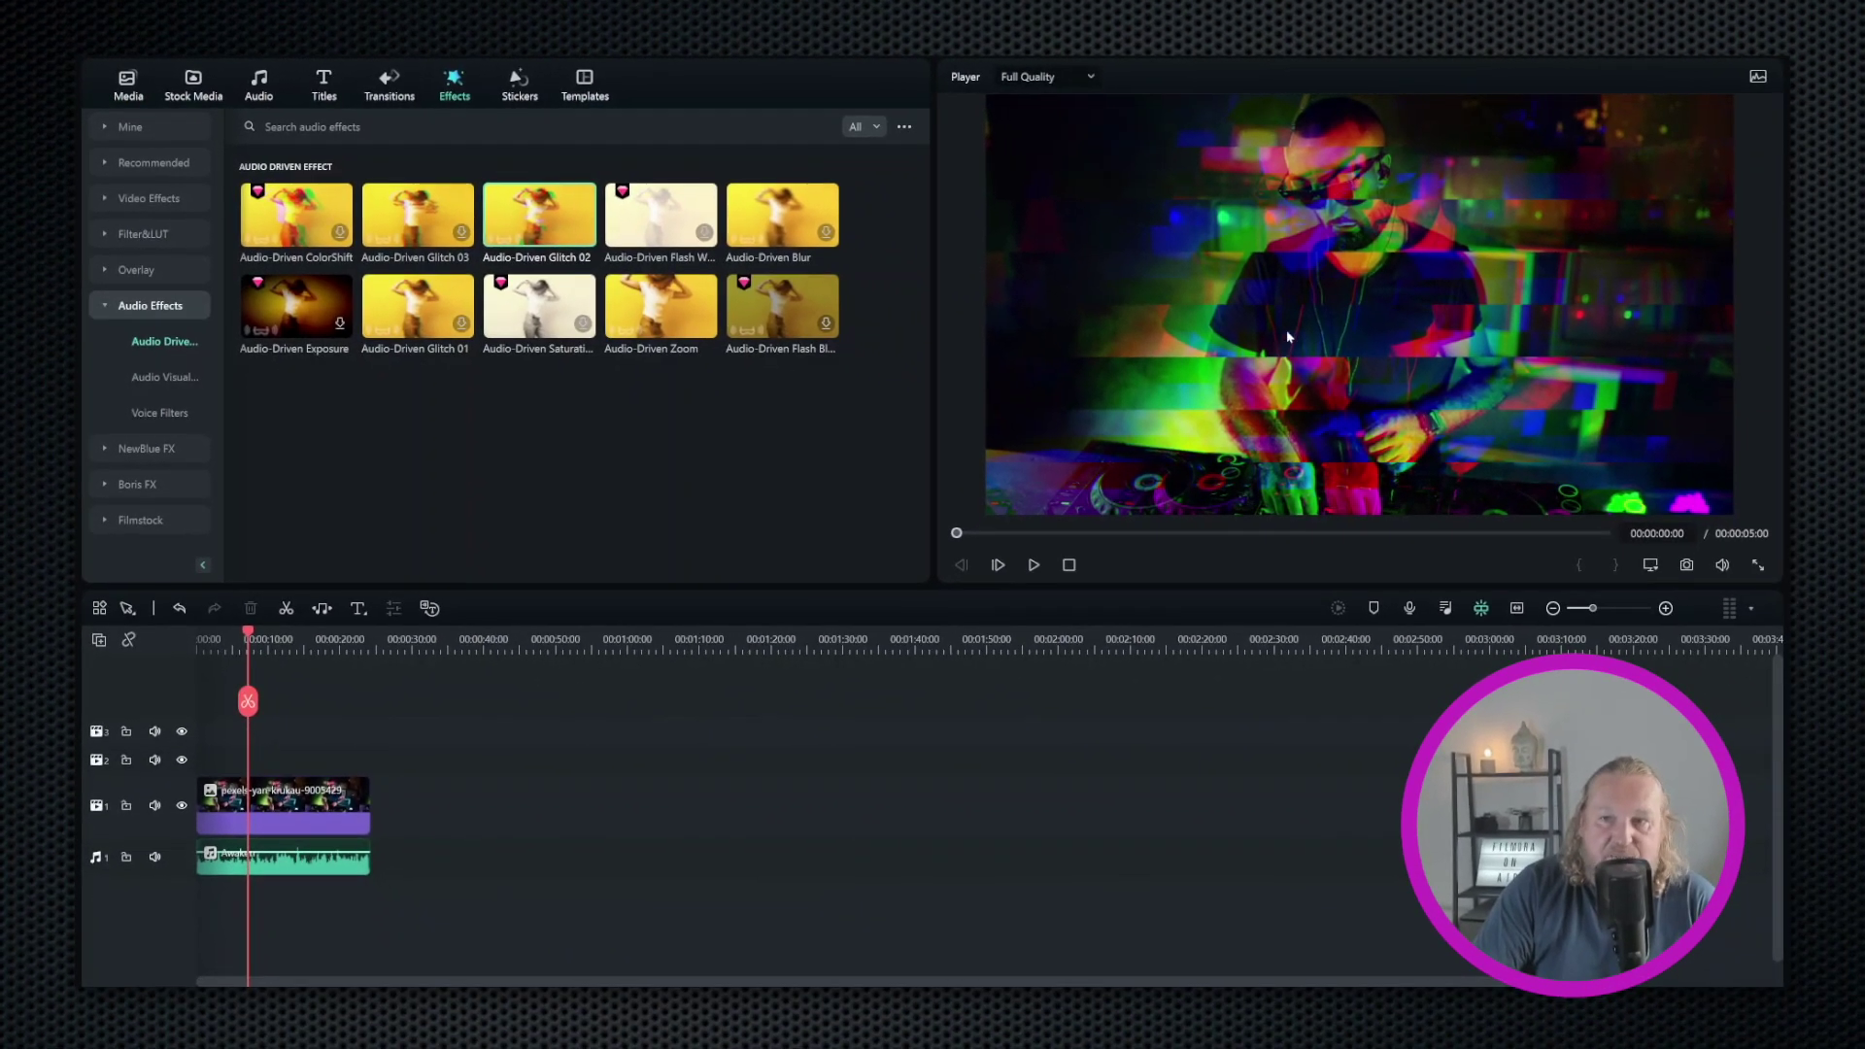
pyautogui.click(1070, 564)
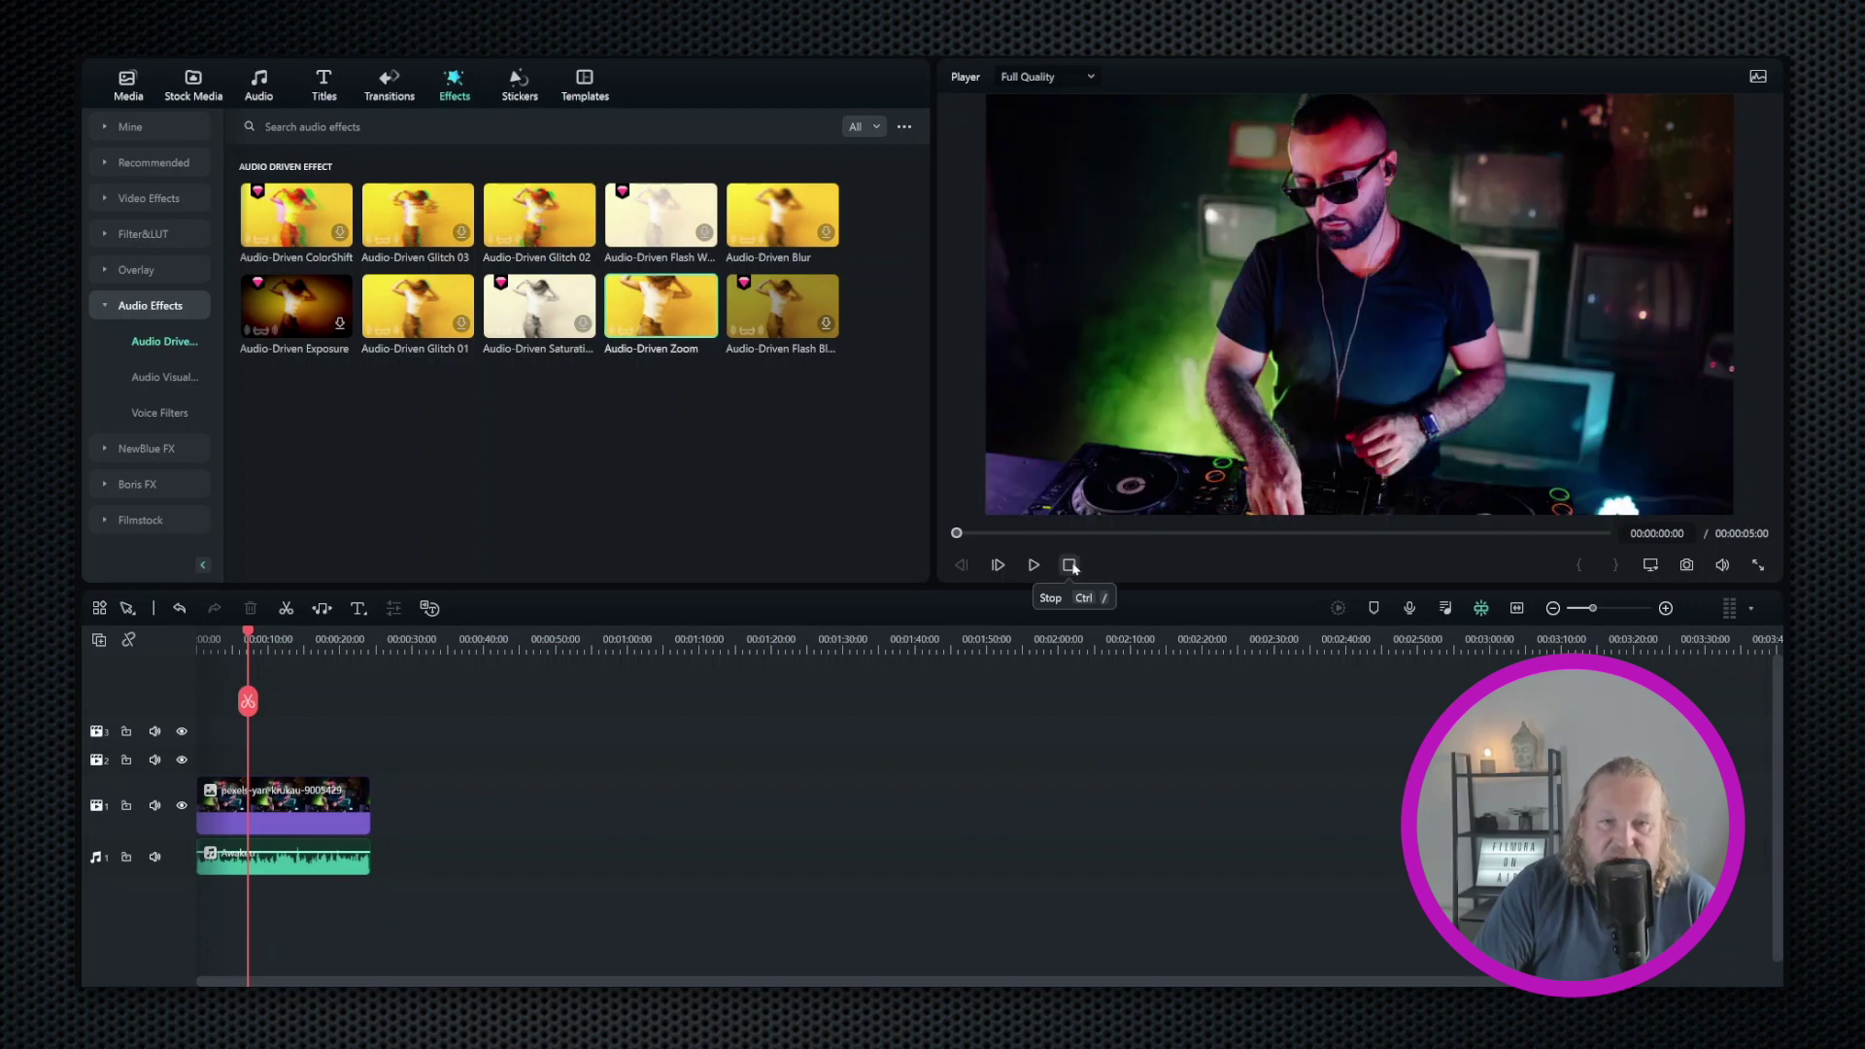
# Step: Add the Audio-Driven Zoom effect on video track 3, covering the full length of the photo clip
pyautogui.moveTo(660, 308)
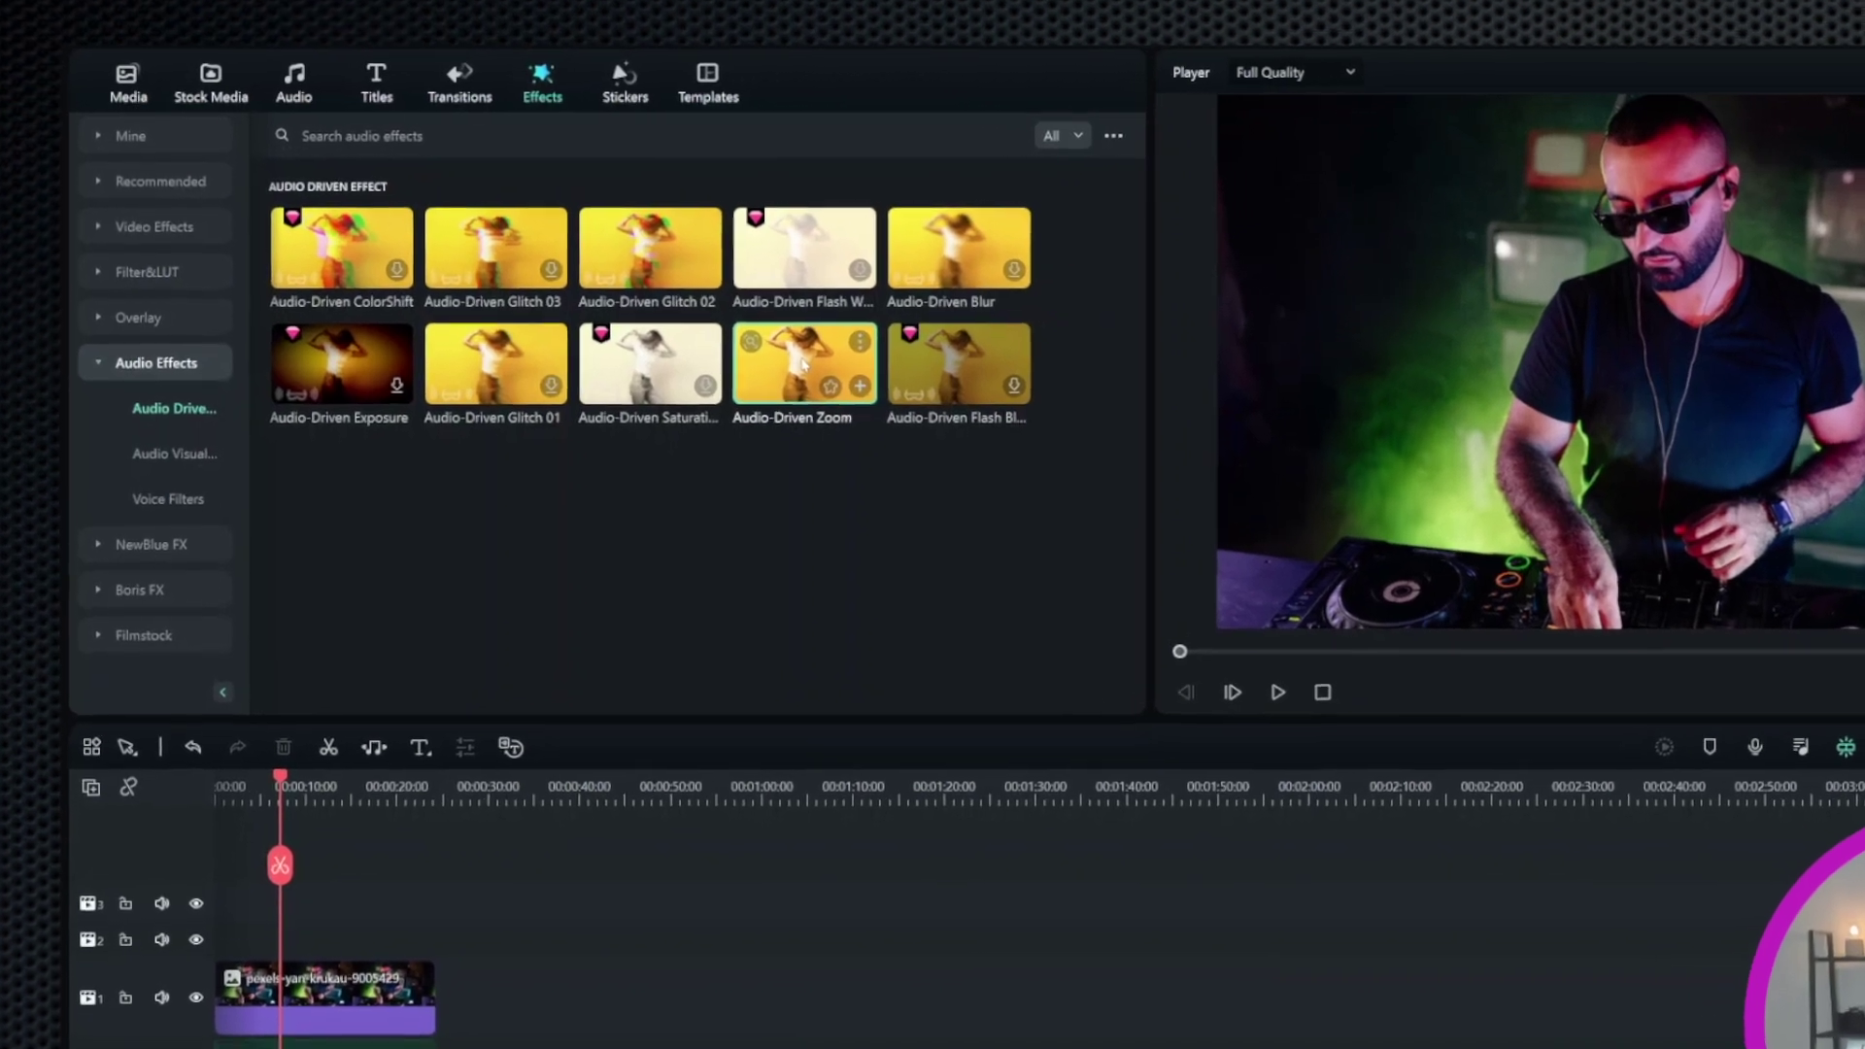
pyautogui.moveTo(668, 309); pyautogui.dragTo(666, 357)
pyautogui.moveTo(811, 427); pyautogui.dragTo(434, 913)
# Step: Play the timeline from the start to preview the zoom effect against the music
pyautogui.click(228, 791)
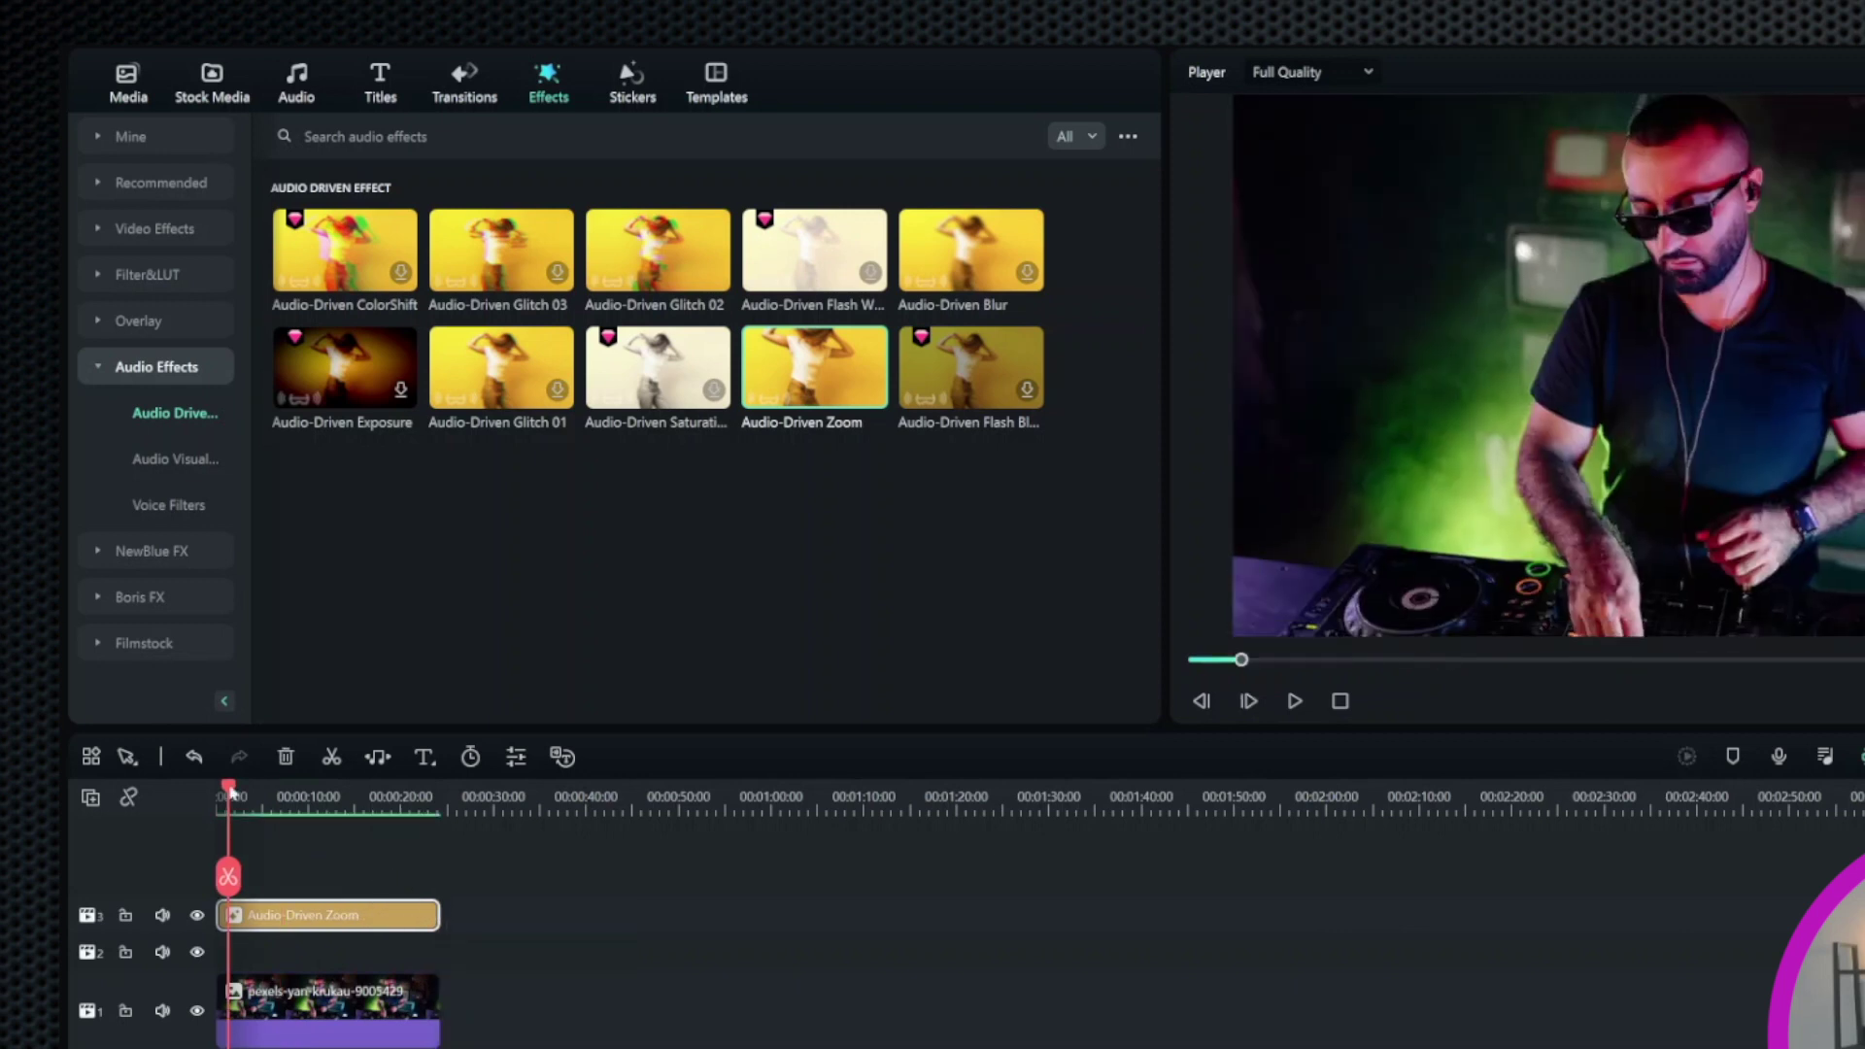
pyautogui.moveTo(230, 792); pyautogui.dragTo(206, 795)
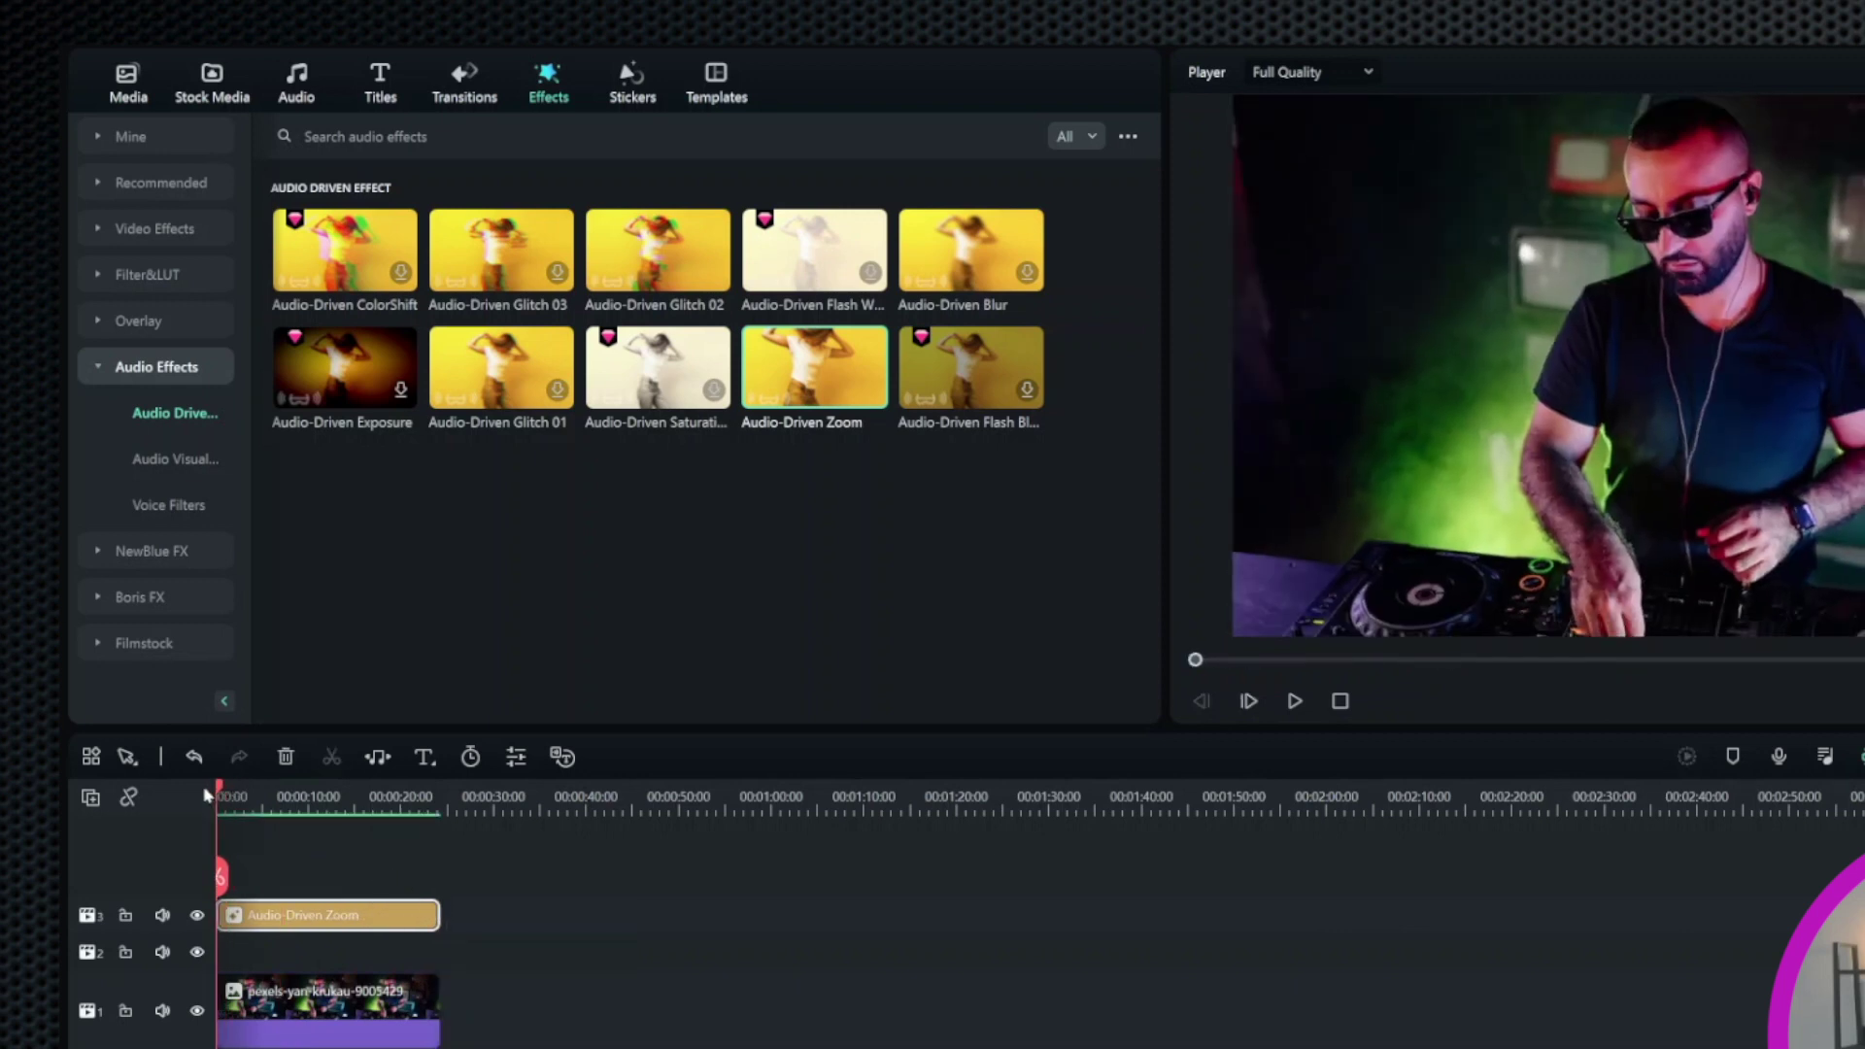
pyautogui.press('space')
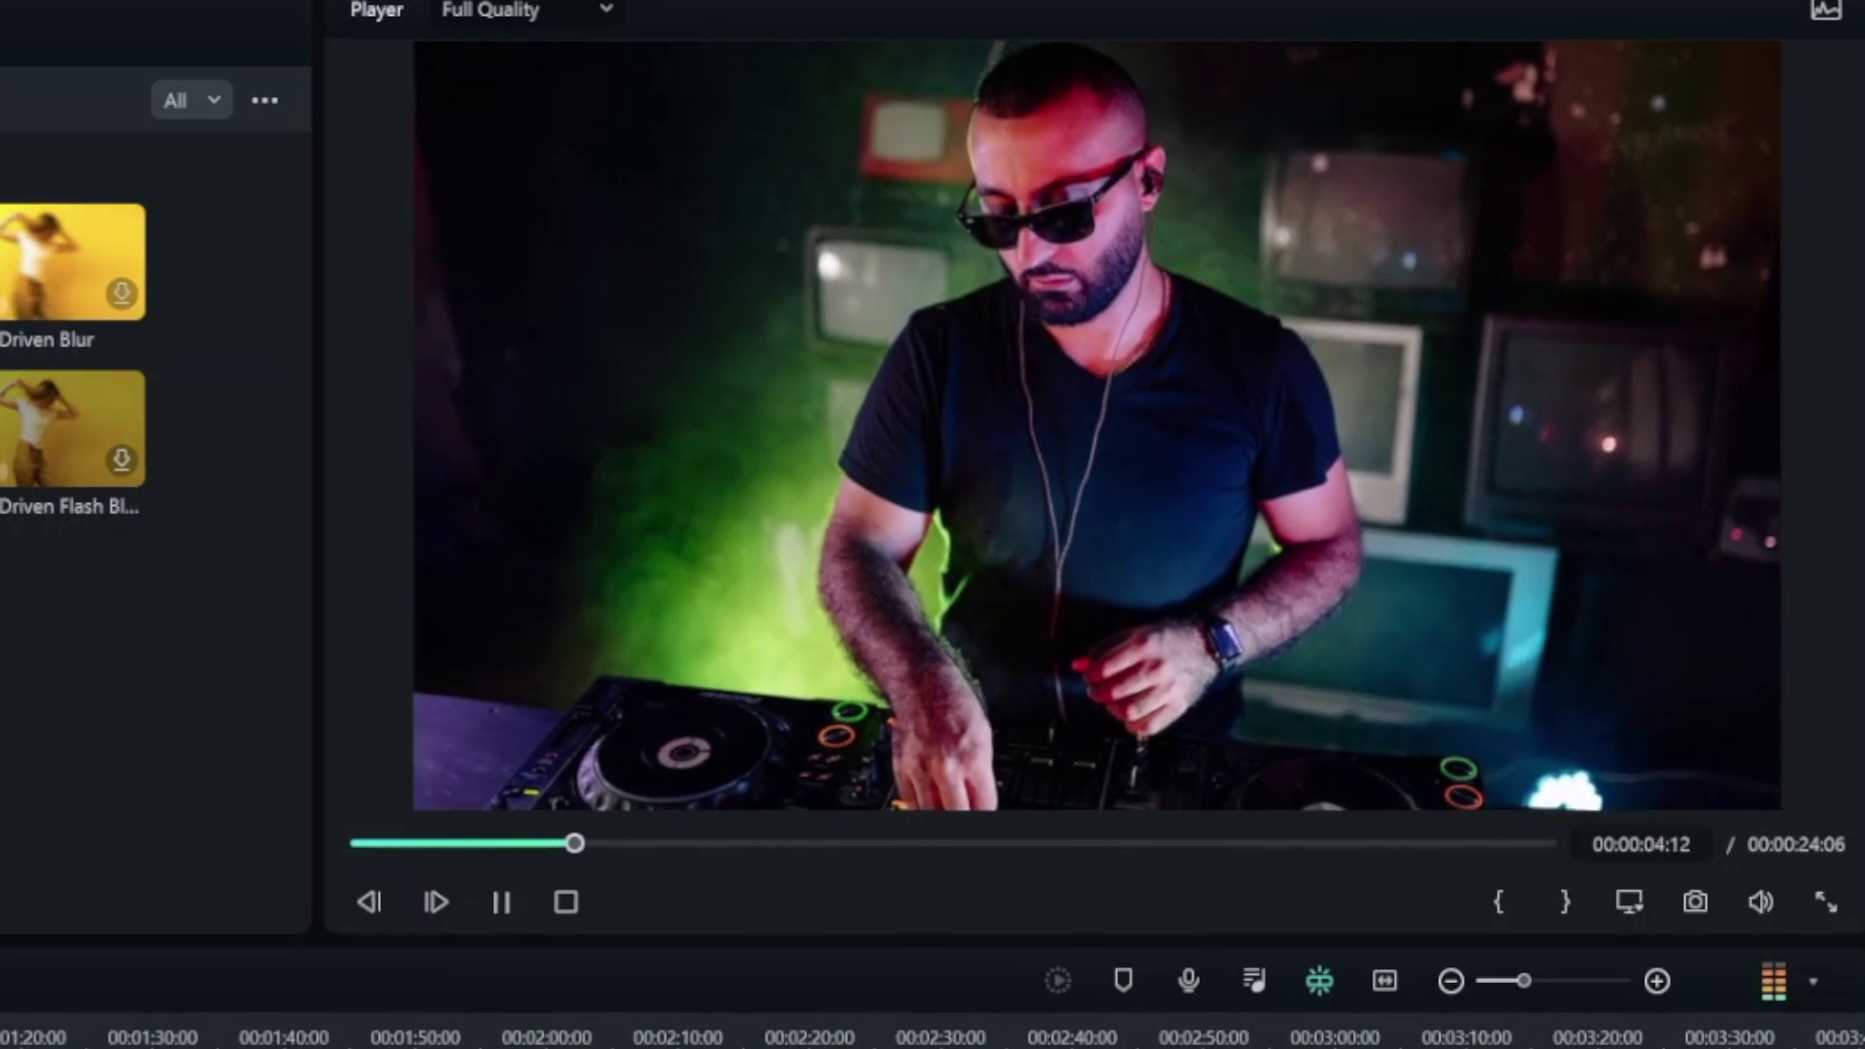
pyautogui.press('space')
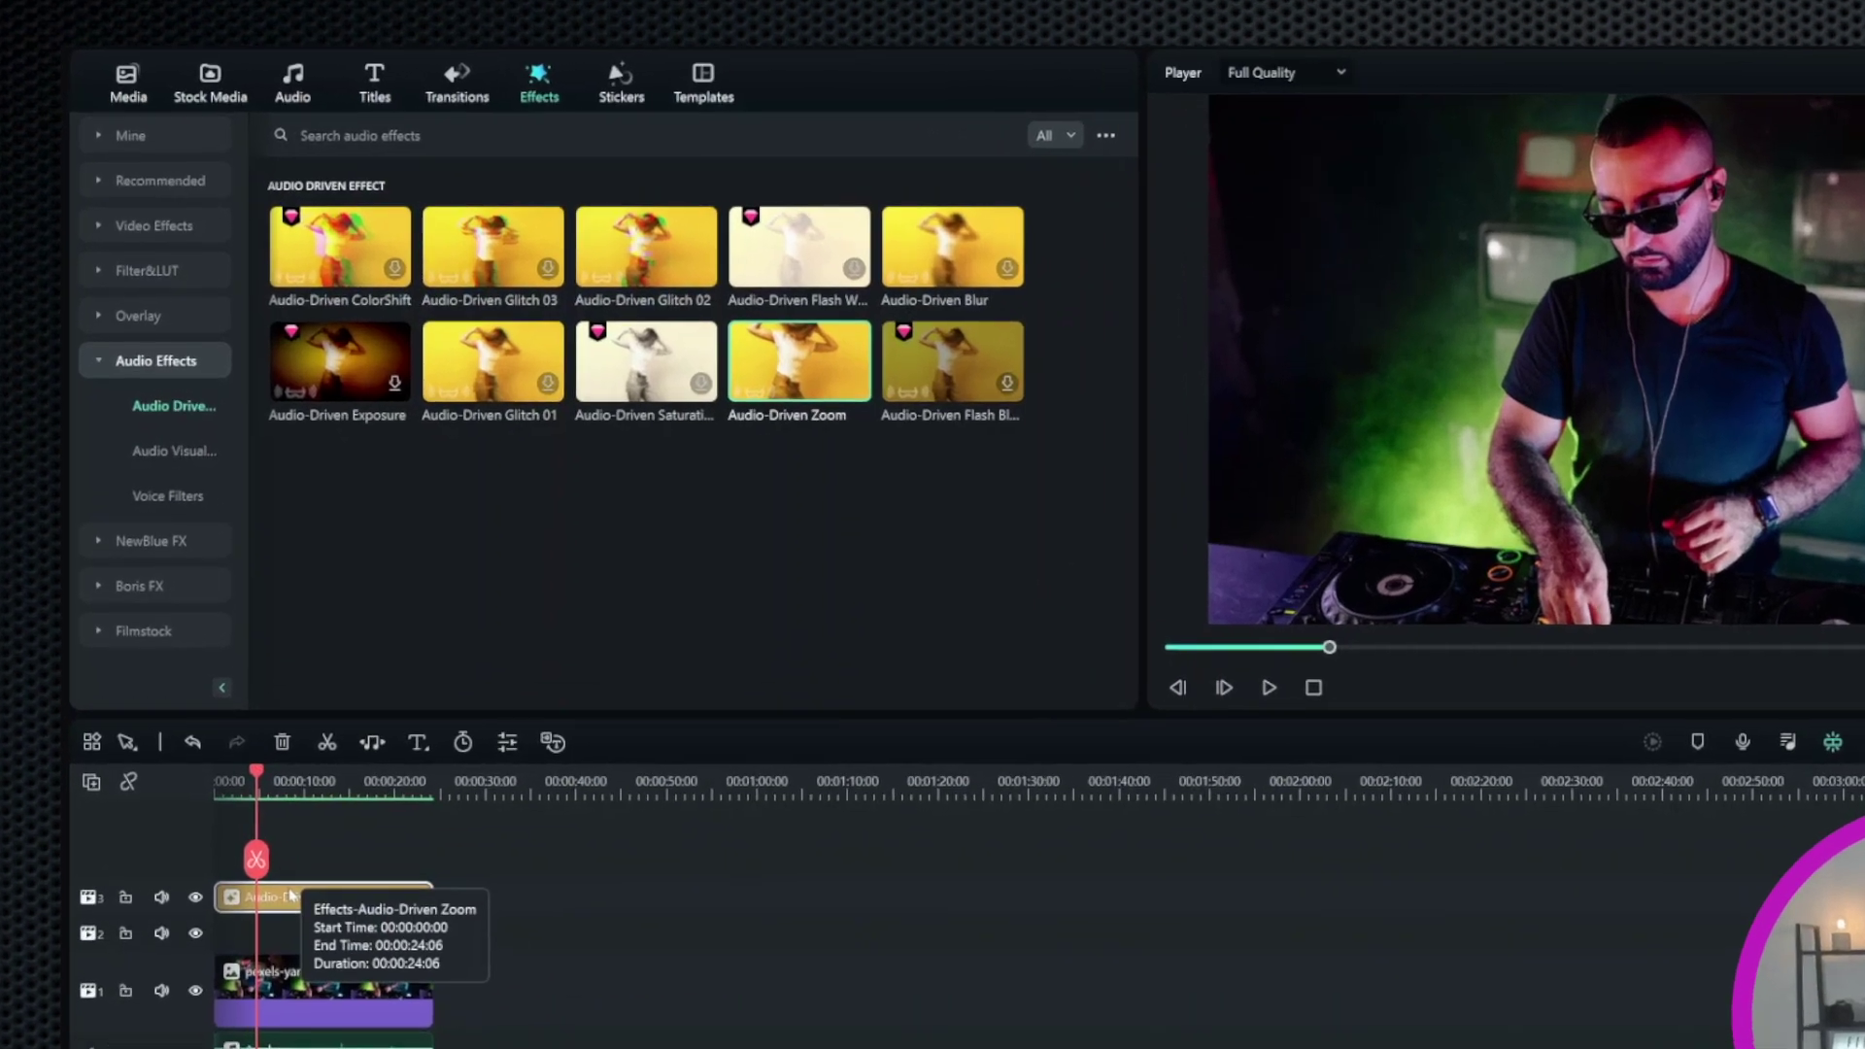
# Step: Try threshold_min values of 0.73 and 0.58 on the Audio-Driven Zoom effect, and reset its settings
pyautogui.doubleClick(291, 899)
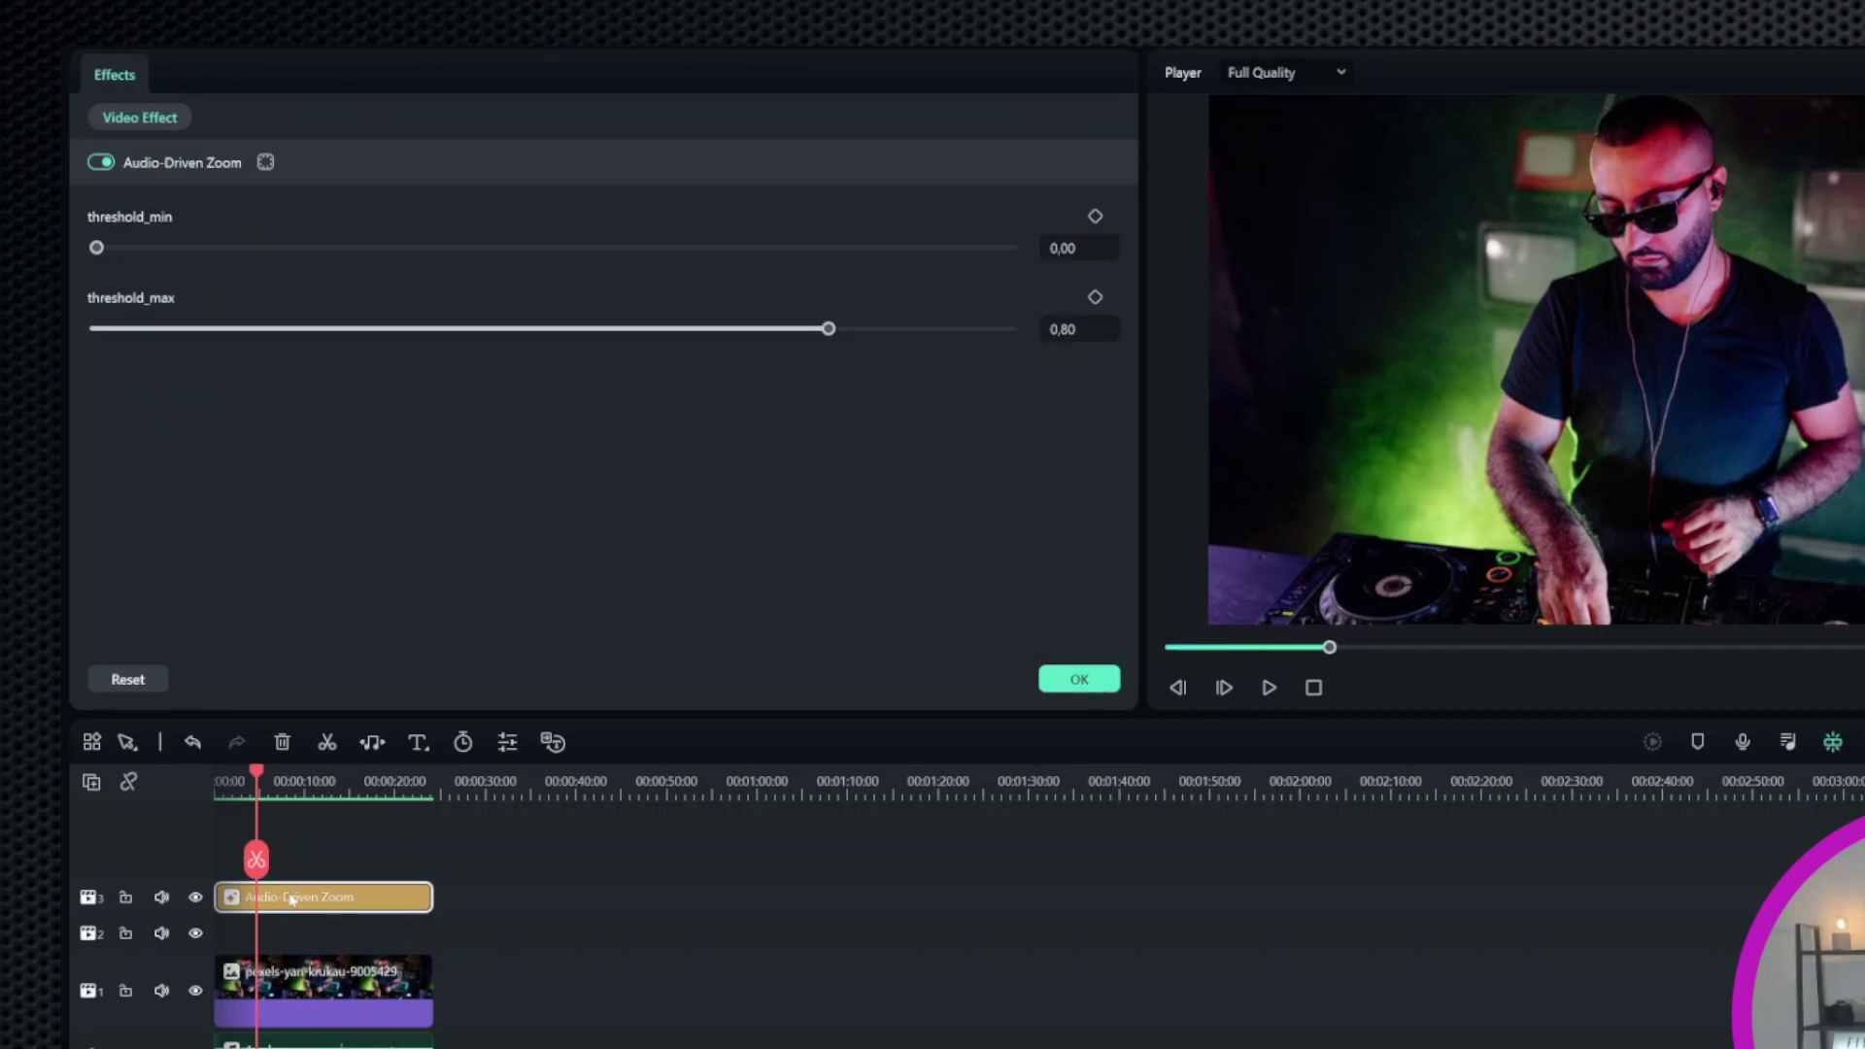
pyautogui.moveTo(97, 249); pyautogui.dragTo(767, 251)
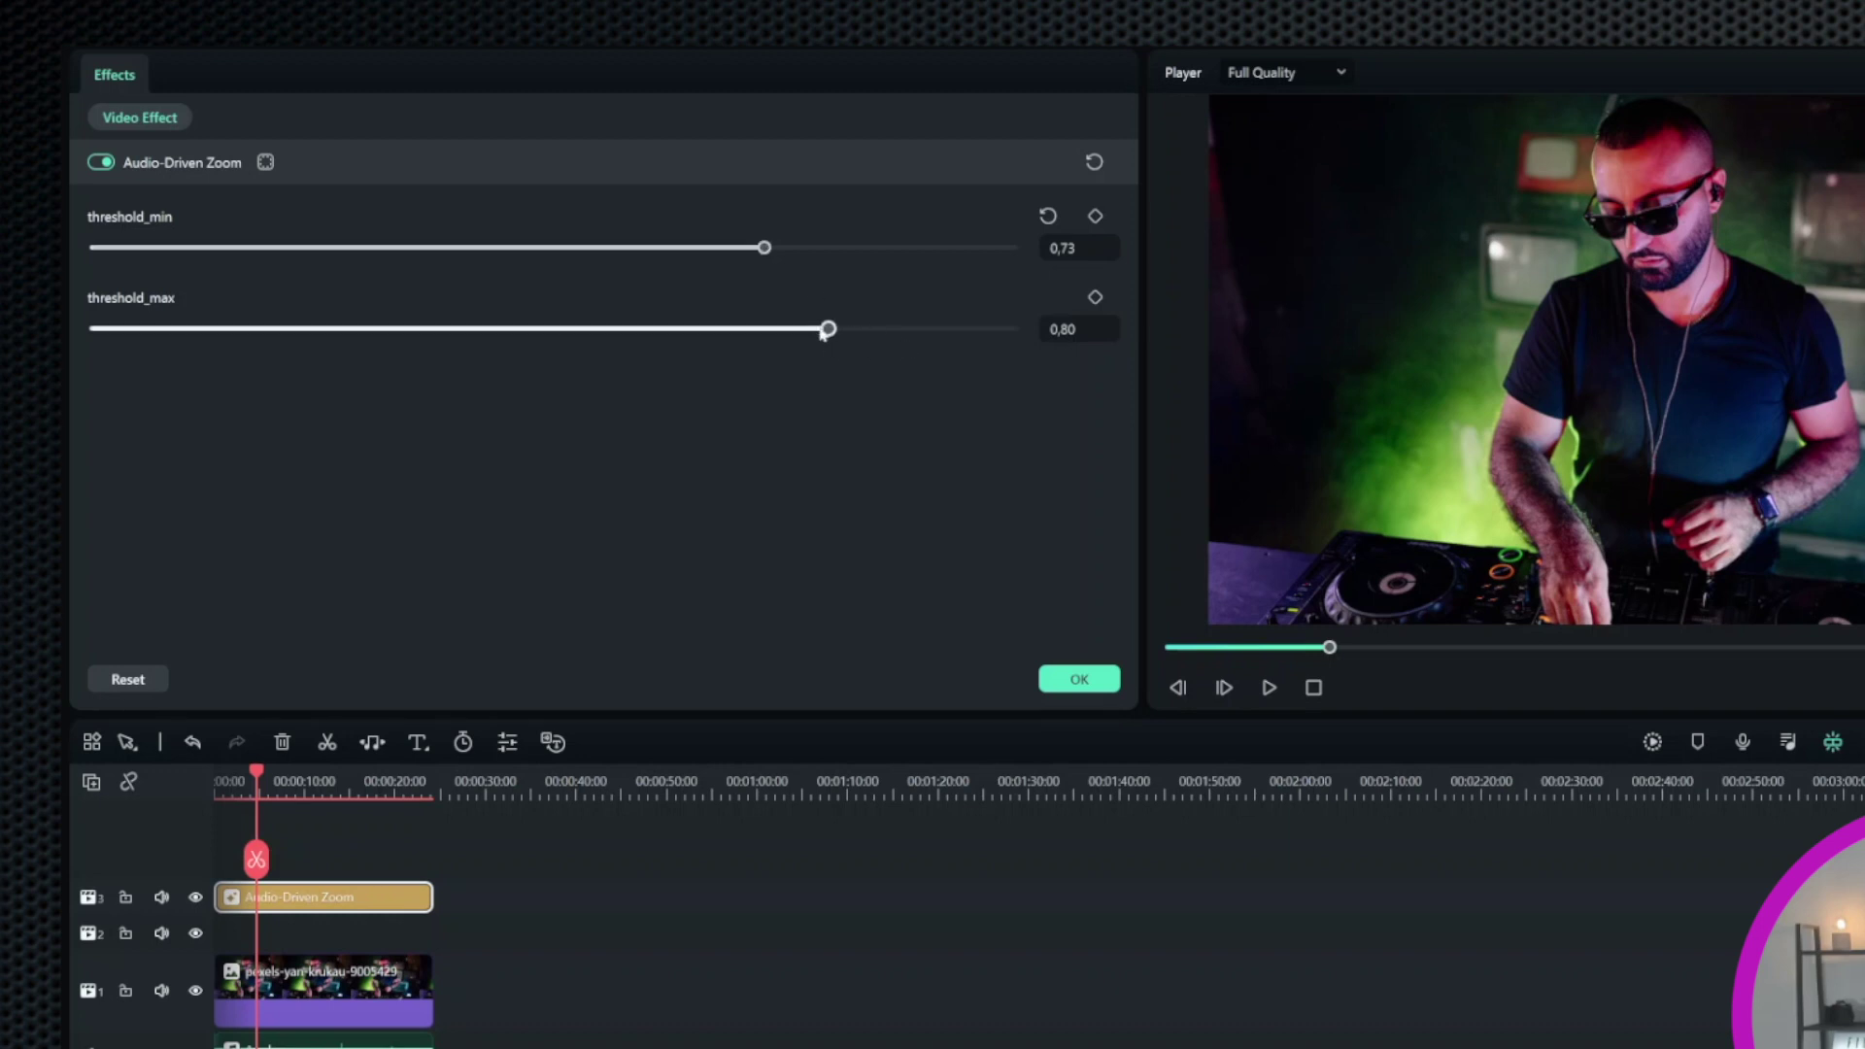
pyautogui.click(627, 249)
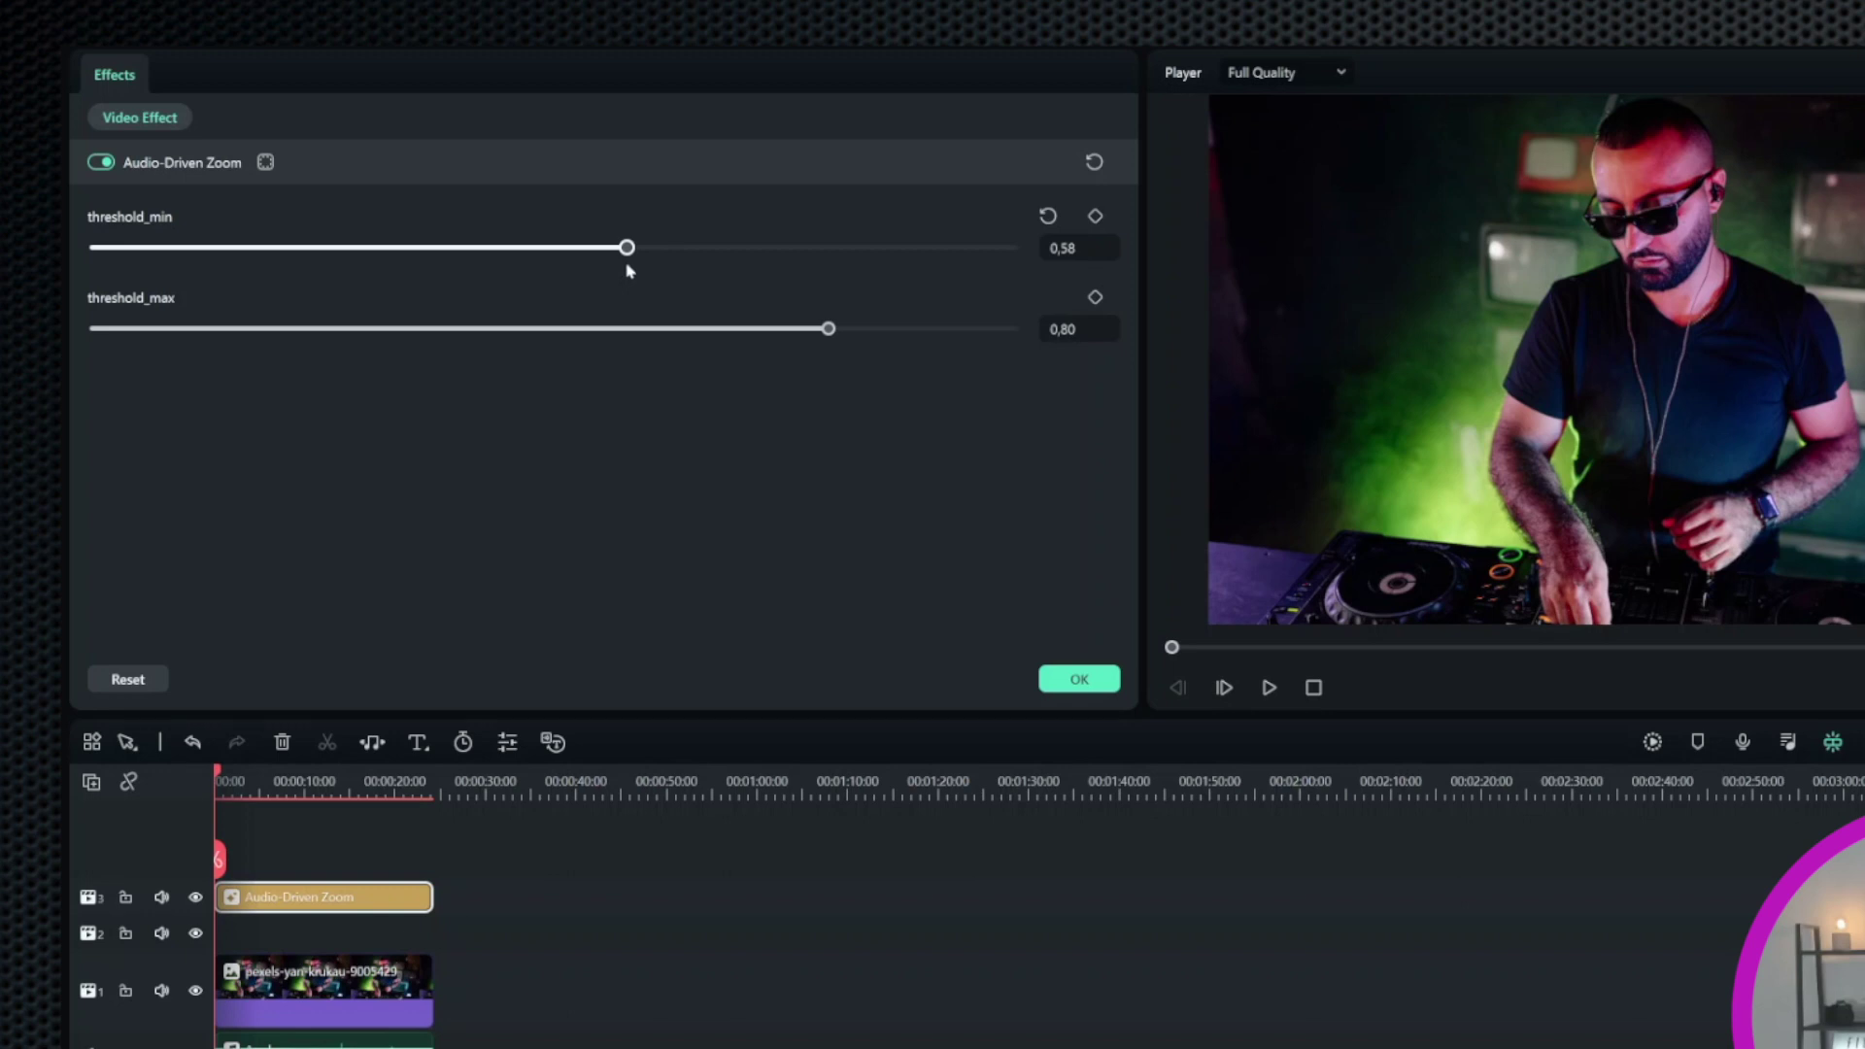
pyautogui.click(139, 680)
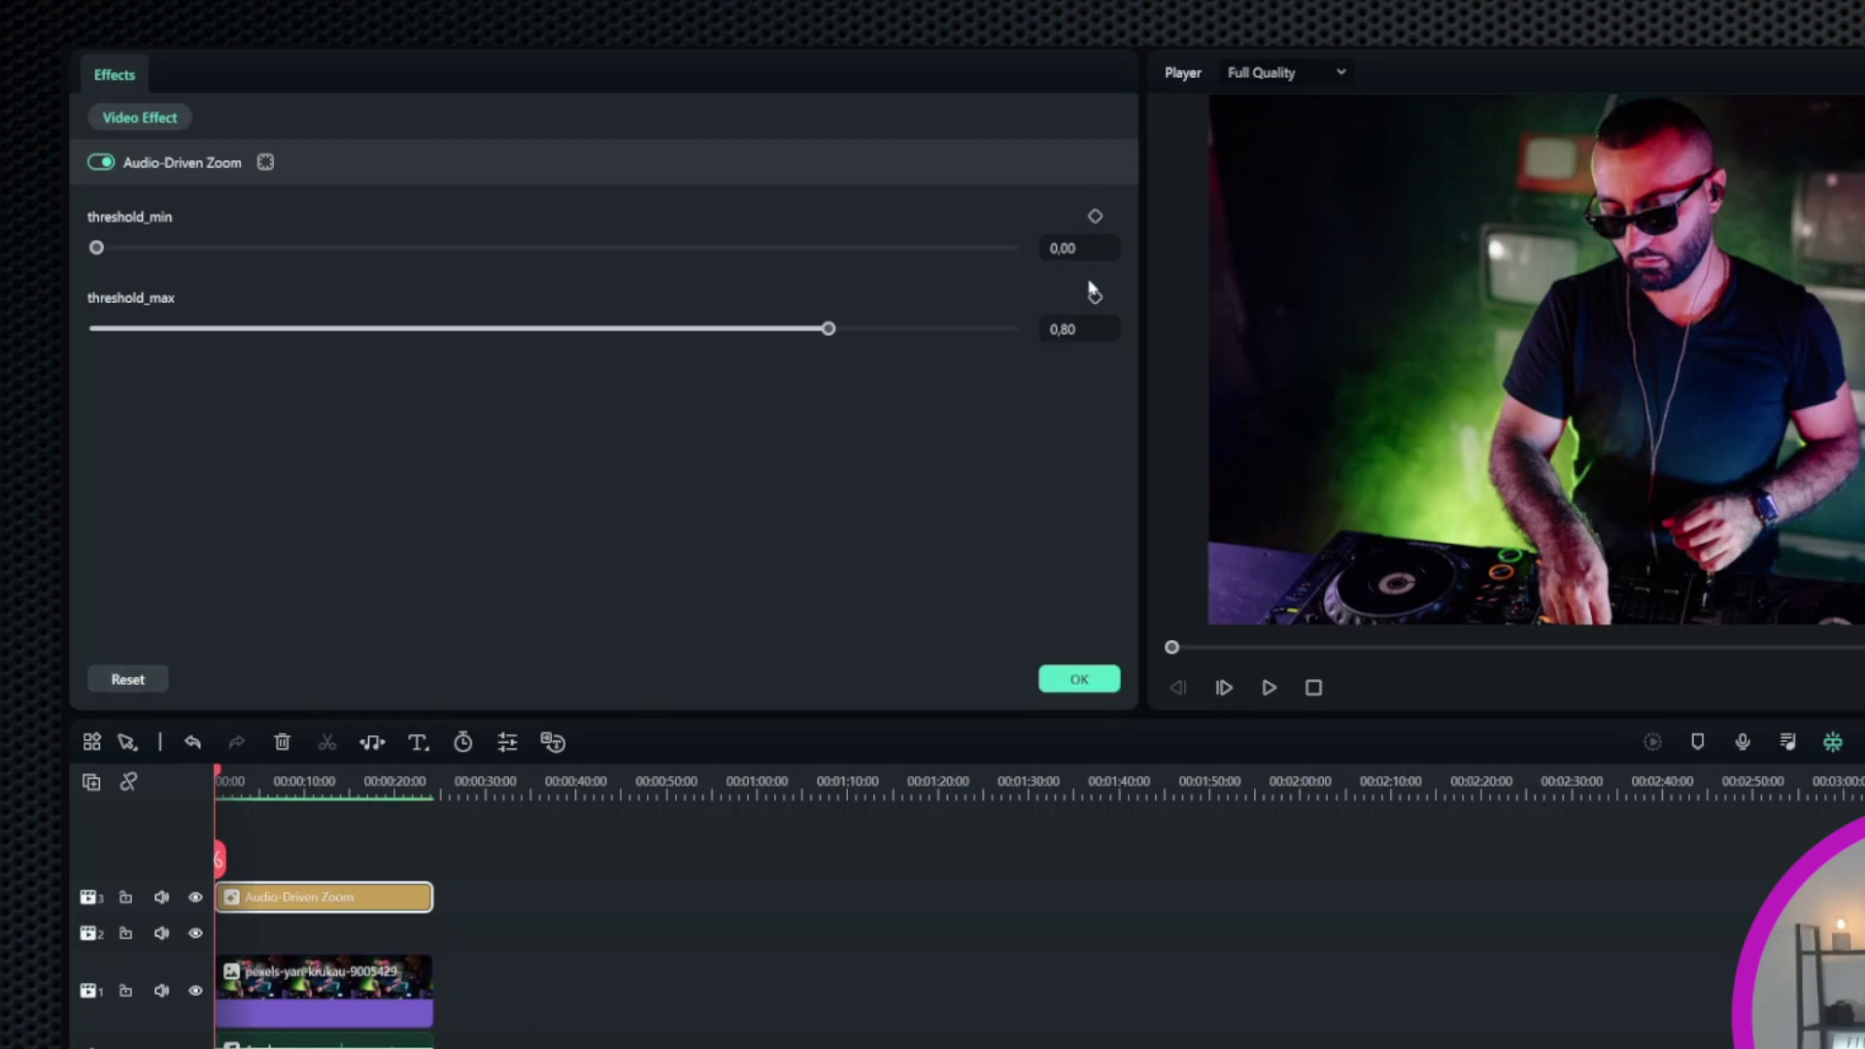
pyautogui.click(1086, 673)
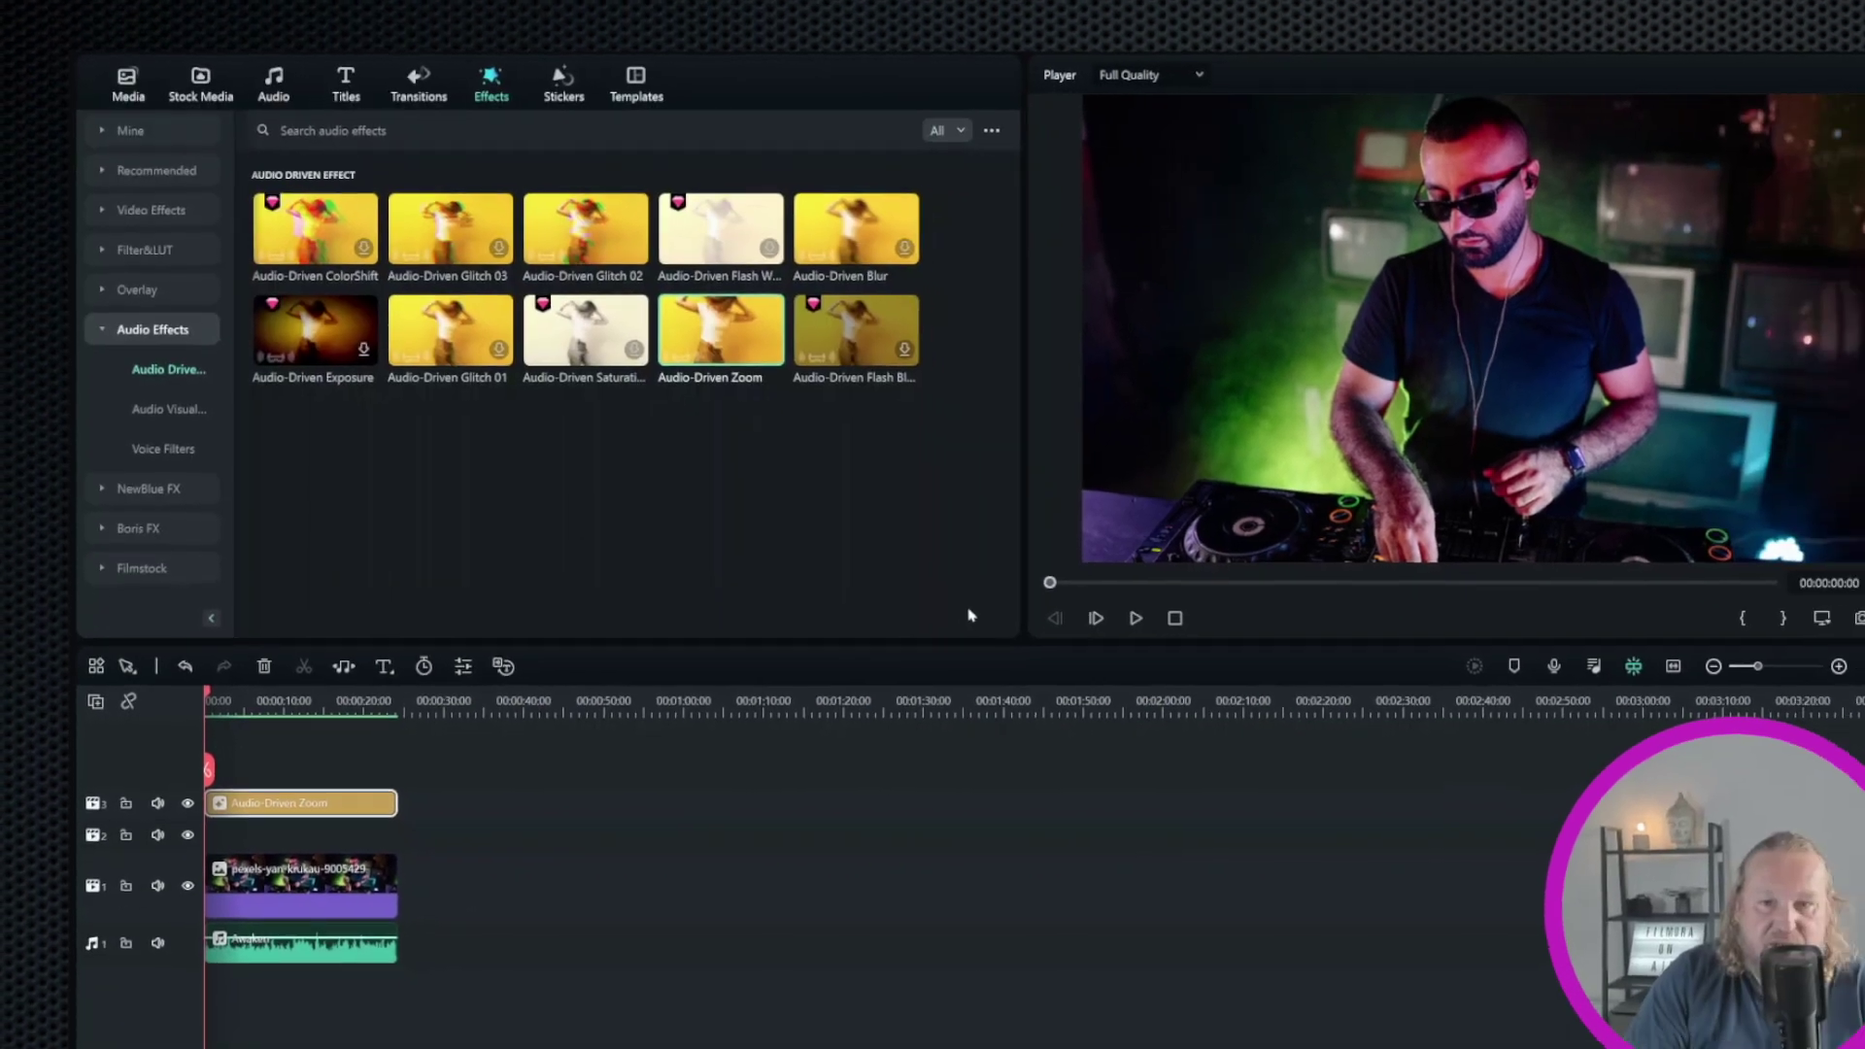
# Step: Lengthen the photo clip and the Awaken music clip to a matching end at about 00:02:27:19
pyautogui.click(427, 991)
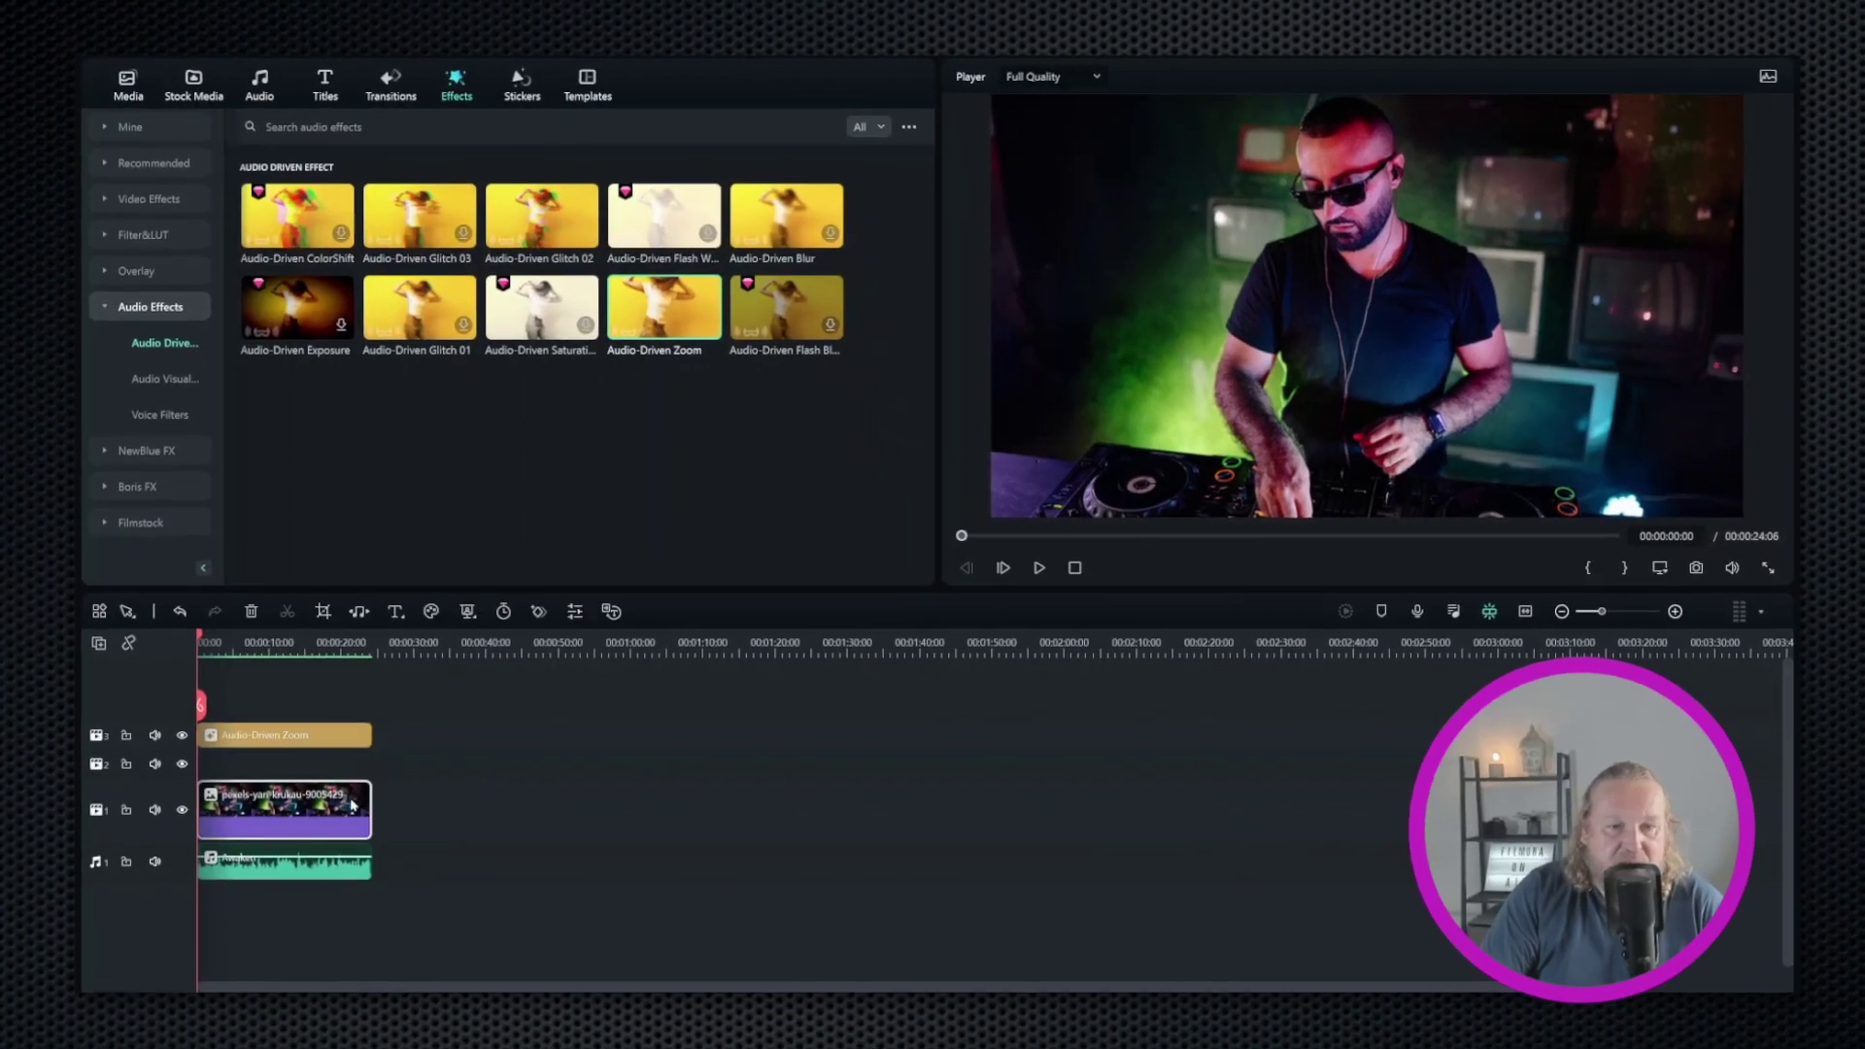
pyautogui.moveTo(367, 798); pyautogui.dragTo(806, 789)
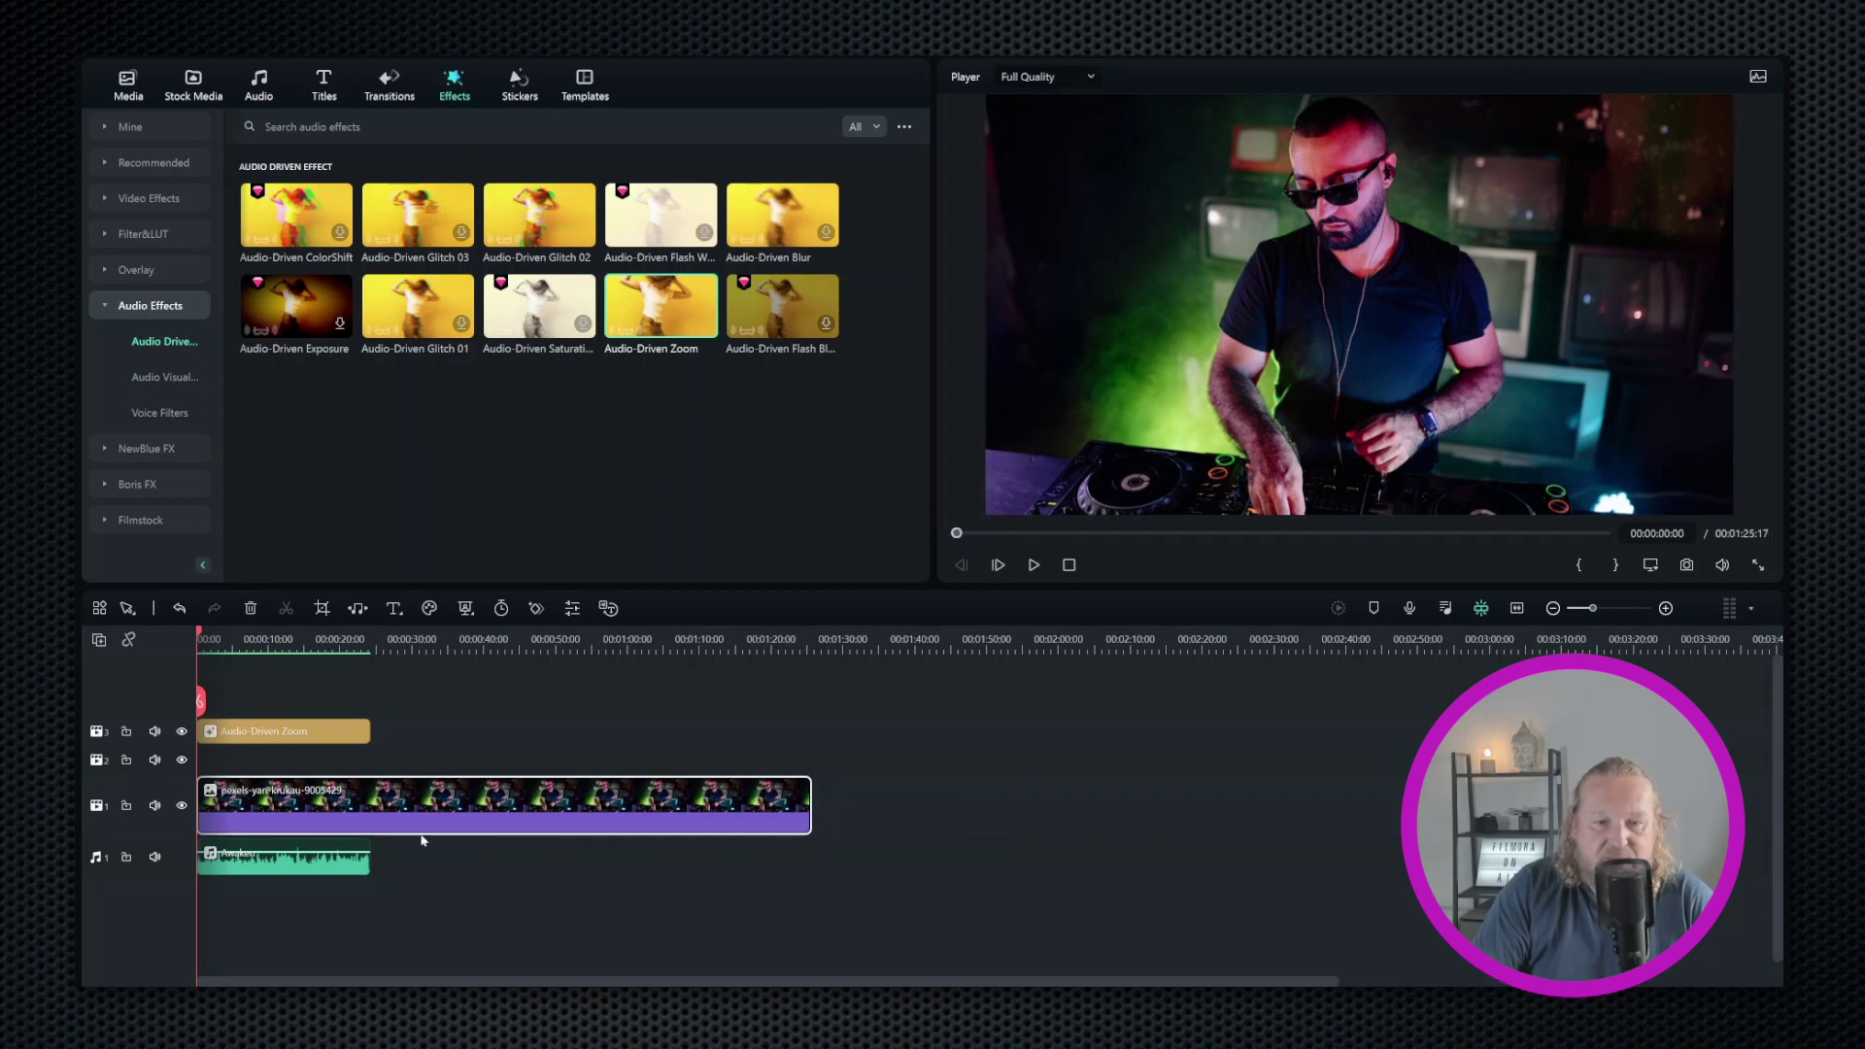
pyautogui.click(362, 862)
pyautogui.moveTo(370, 859); pyautogui.dragTo(829, 858)
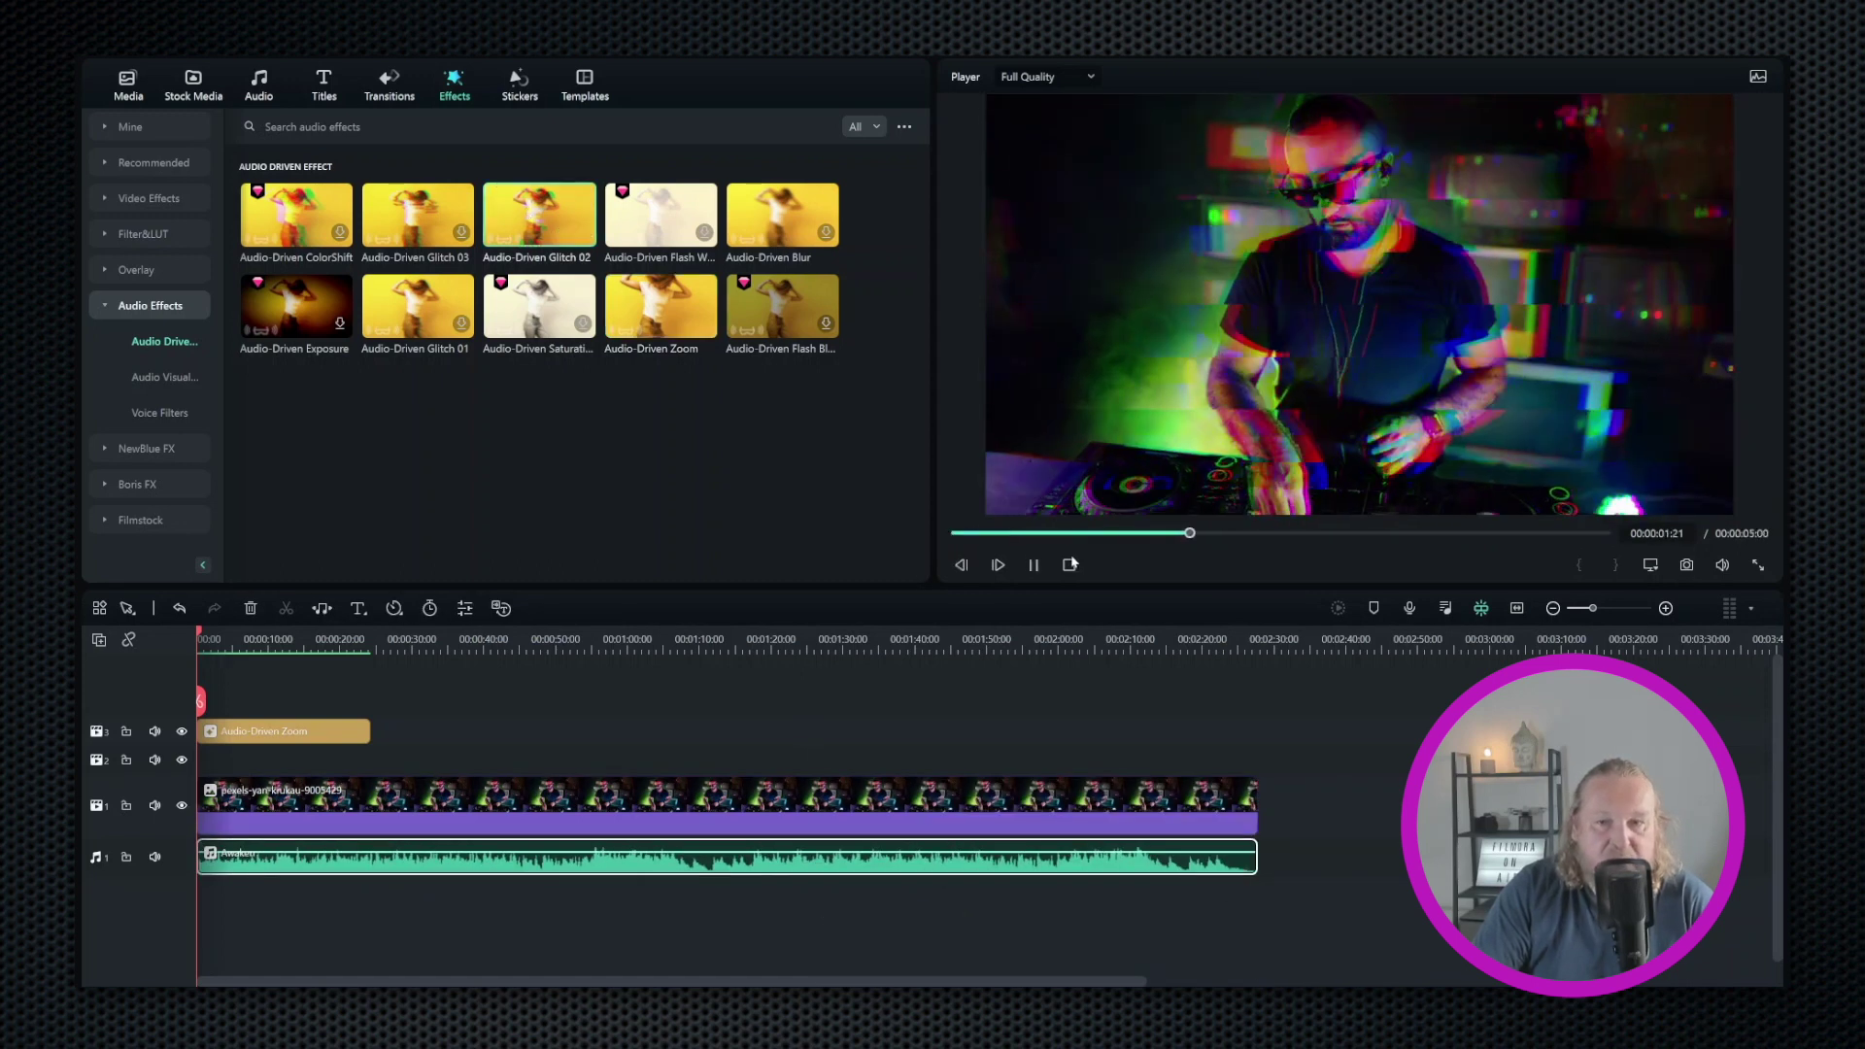
# Step: Add the Audio-Driven Glitch 02, Blur, ColorShift, Saturation and Exposure effects one after another behind Audio-Driven Zoom on video track 3
pyautogui.moveTo(539, 214); pyautogui.dragTo(411, 731)
pyautogui.moveTo(781, 214); pyautogui.dragTo(493, 731)
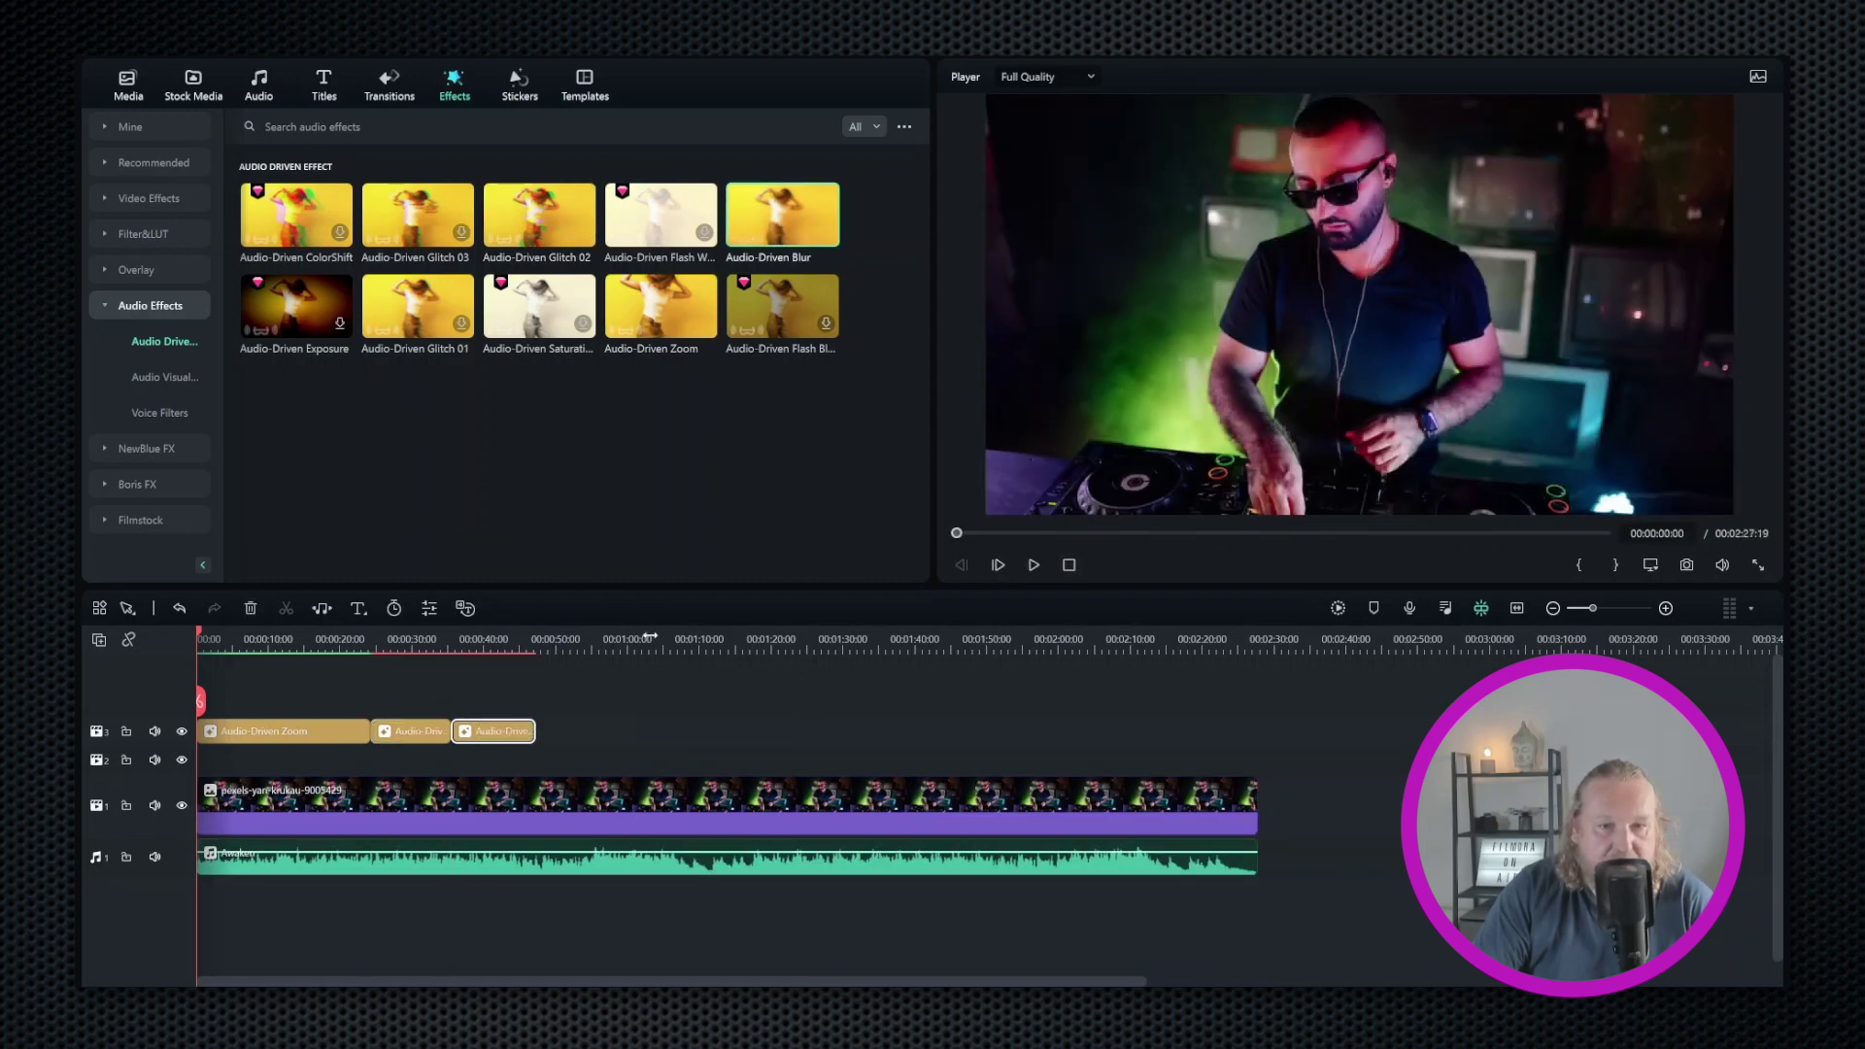
pyautogui.moveTo(296, 216); pyautogui.dragTo(573, 734)
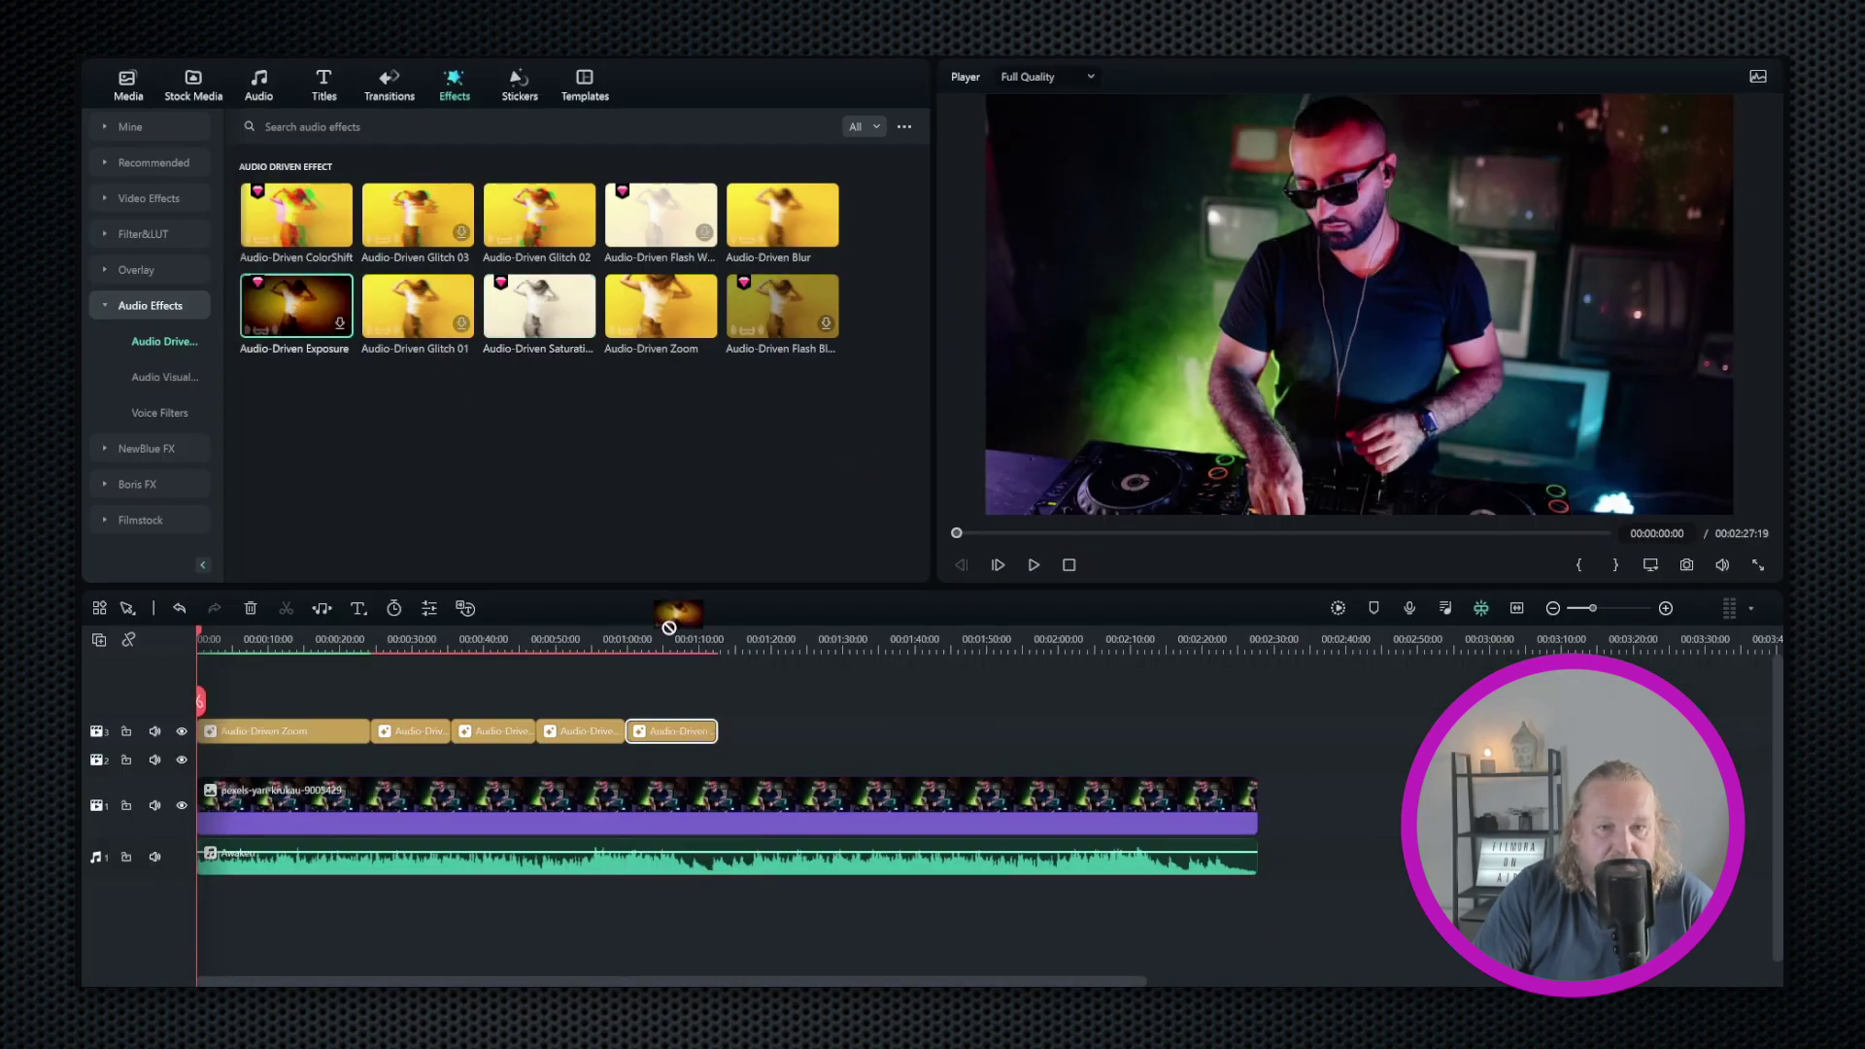
pyautogui.moveTo(678, 615); pyautogui.dragTo(775, 730)
pyautogui.click(1091, 512)
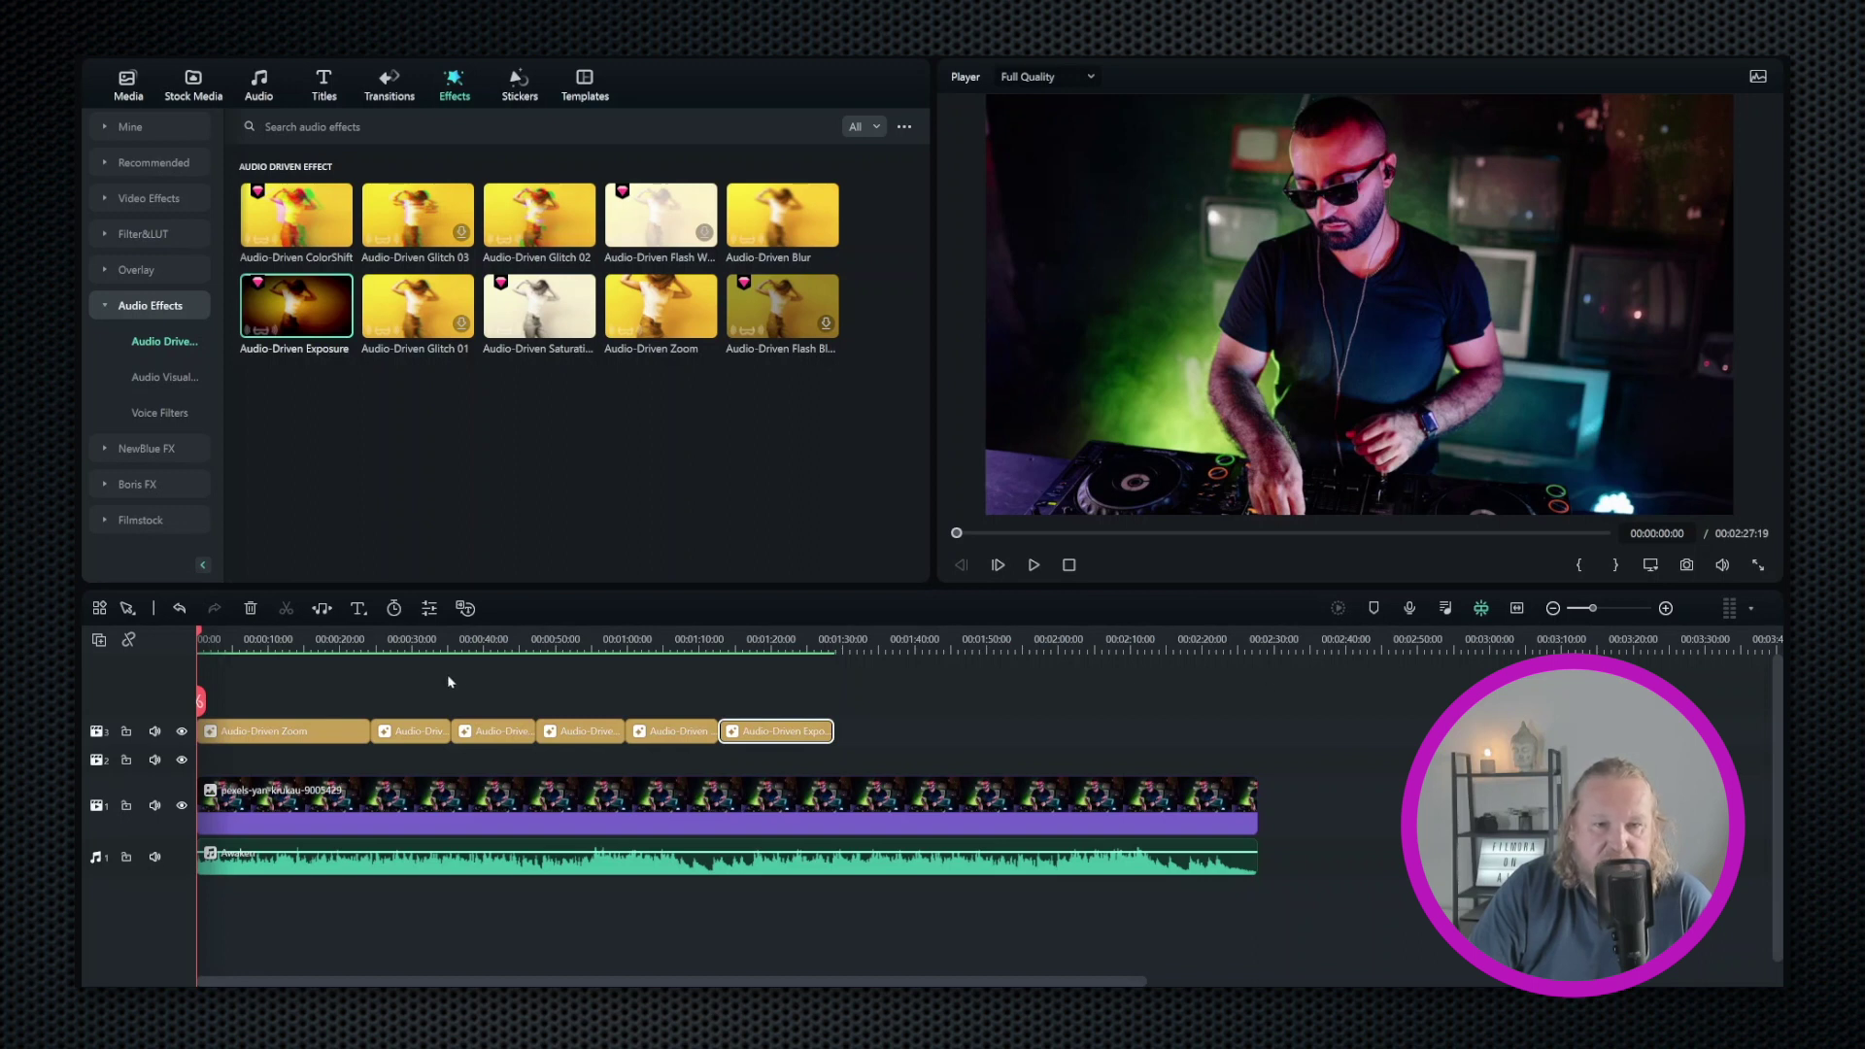
# Step: Play the timeline from about 00:00:21:19 to preview the sequence of audio-driven effects
pyautogui.click(351, 639)
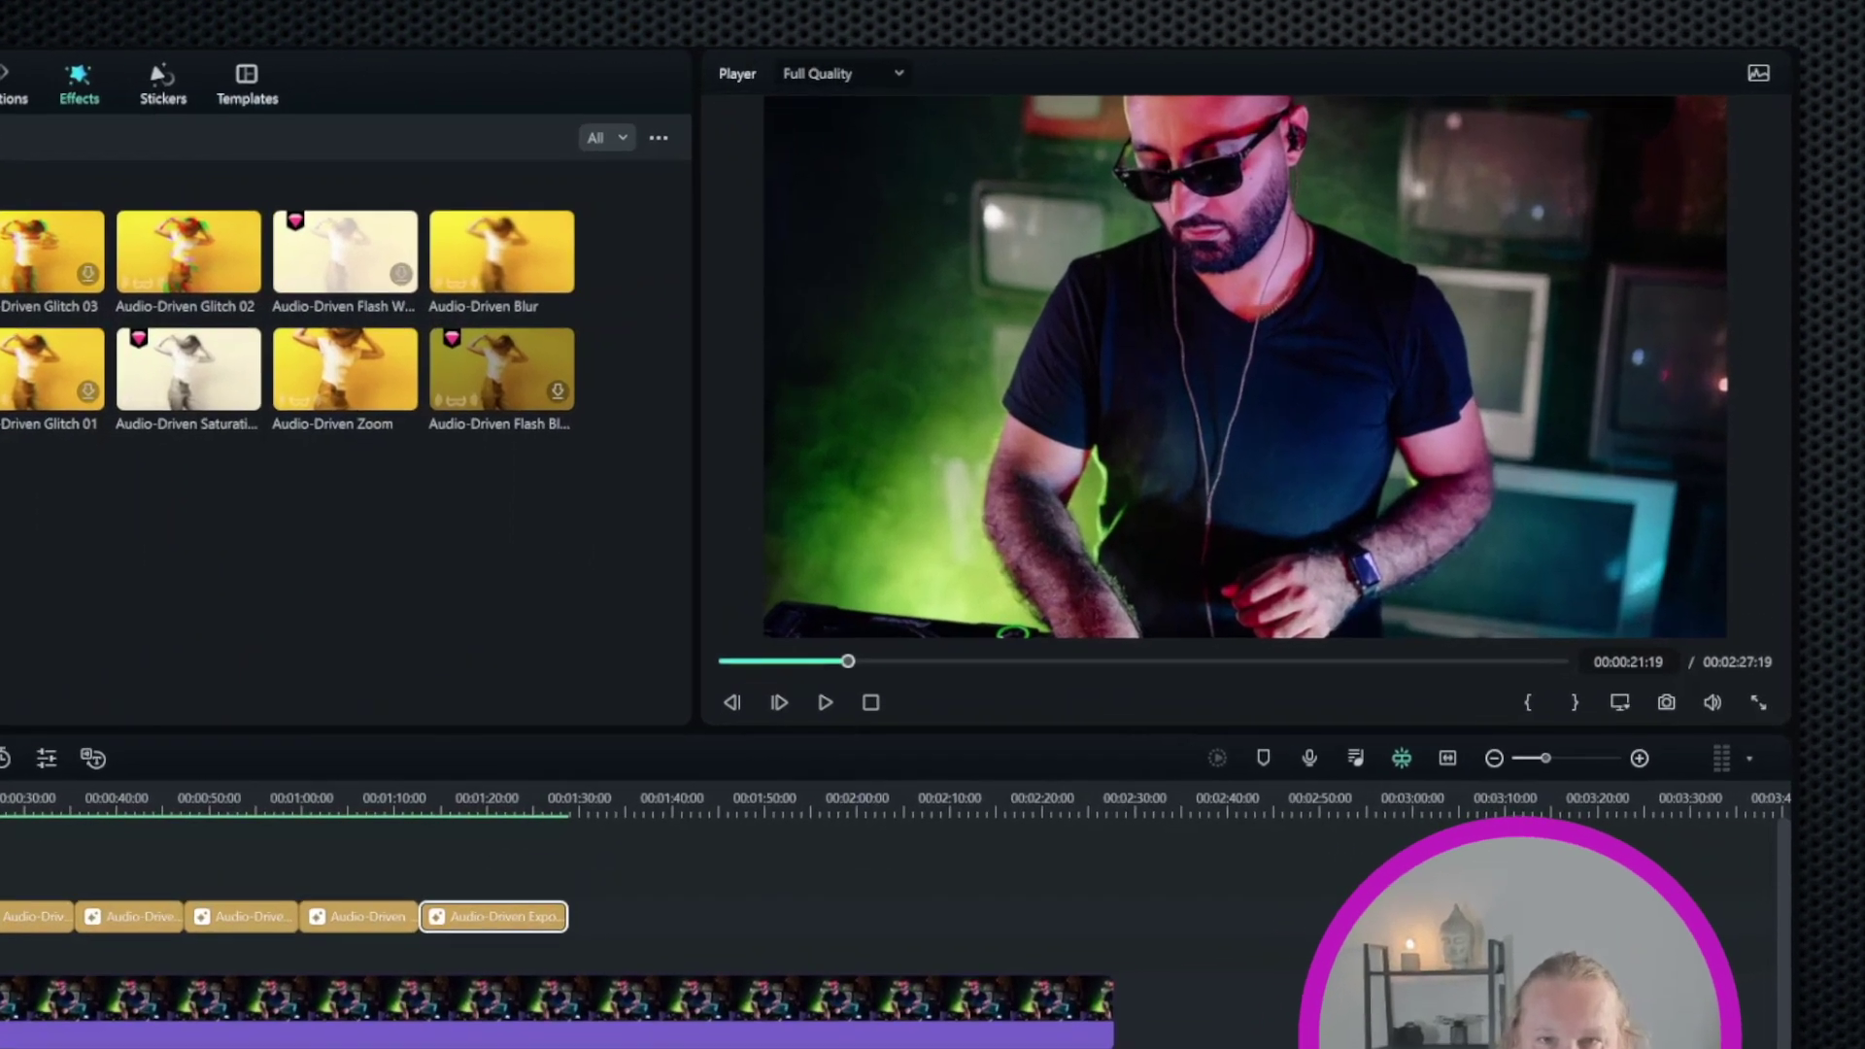
pyautogui.press('space')
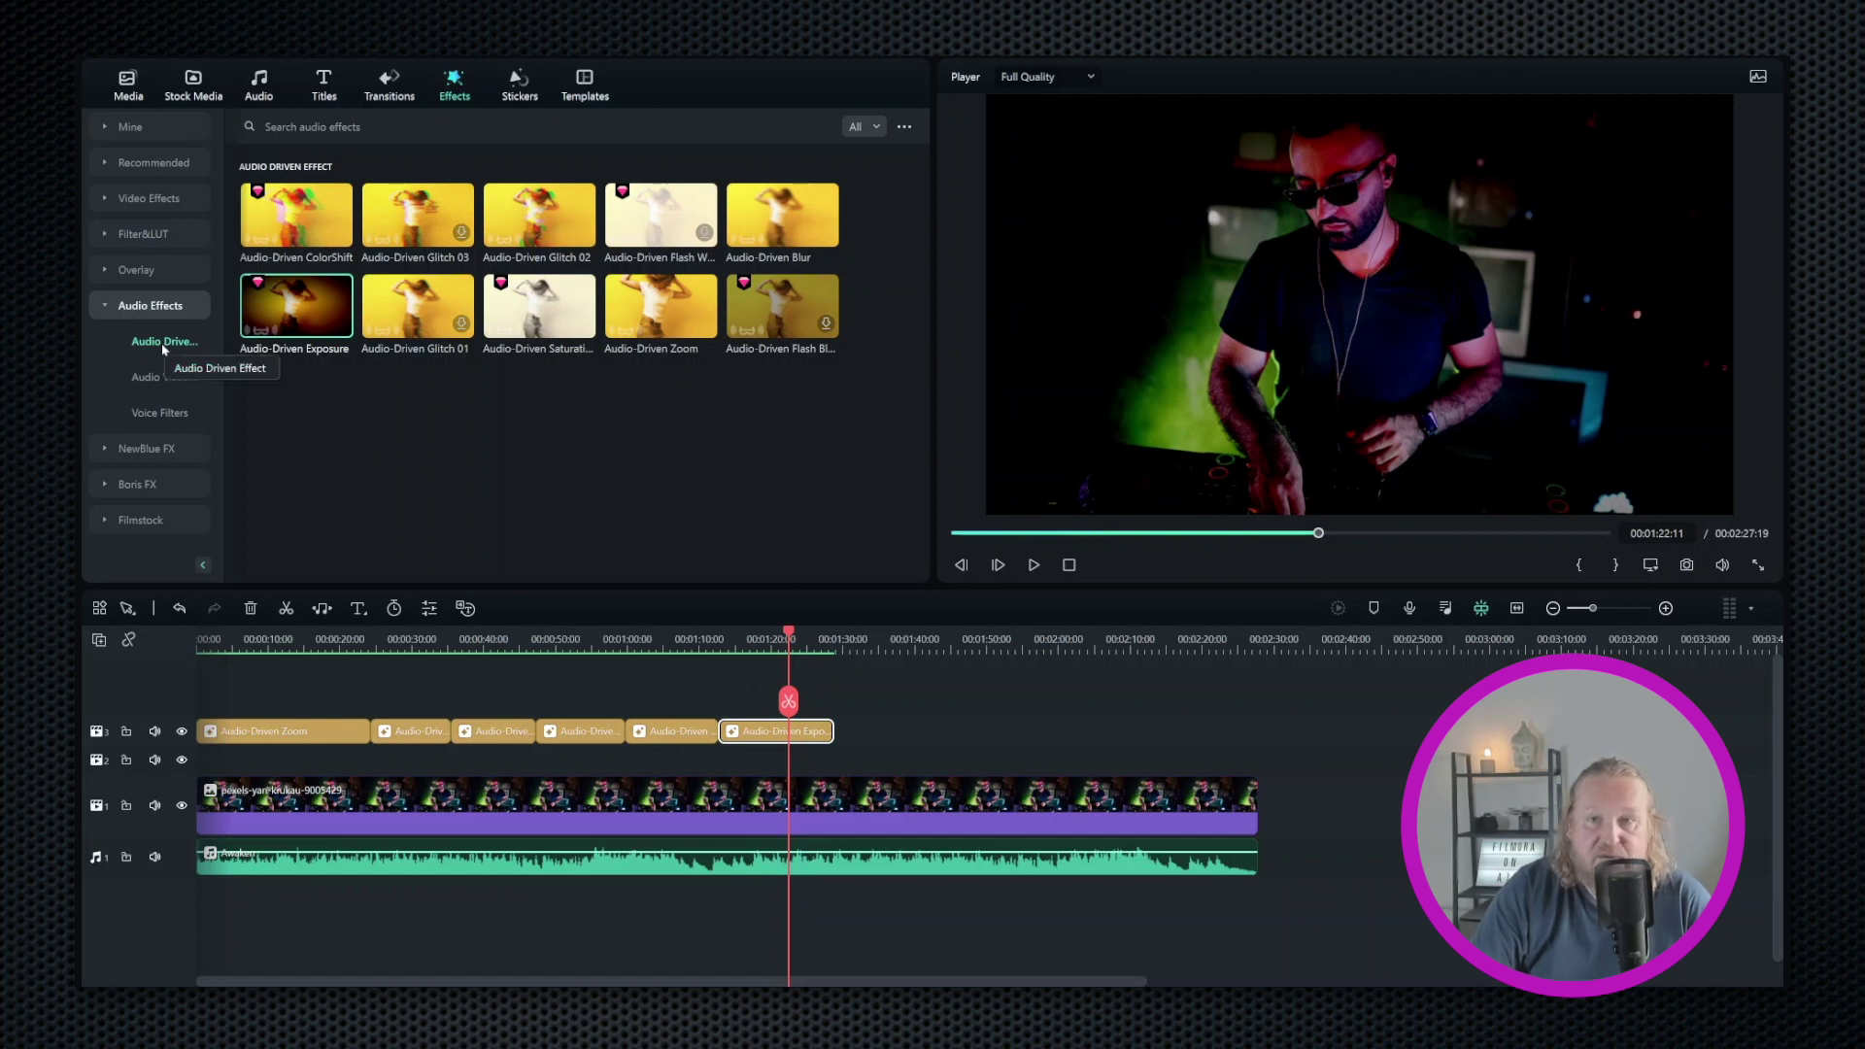
# Step: Add the neon-wave Dynamic Ring With AI Portrait audio visualizer on video track 2, spanning from the start to the end of the Exposure effect
pyautogui.click(158, 378)
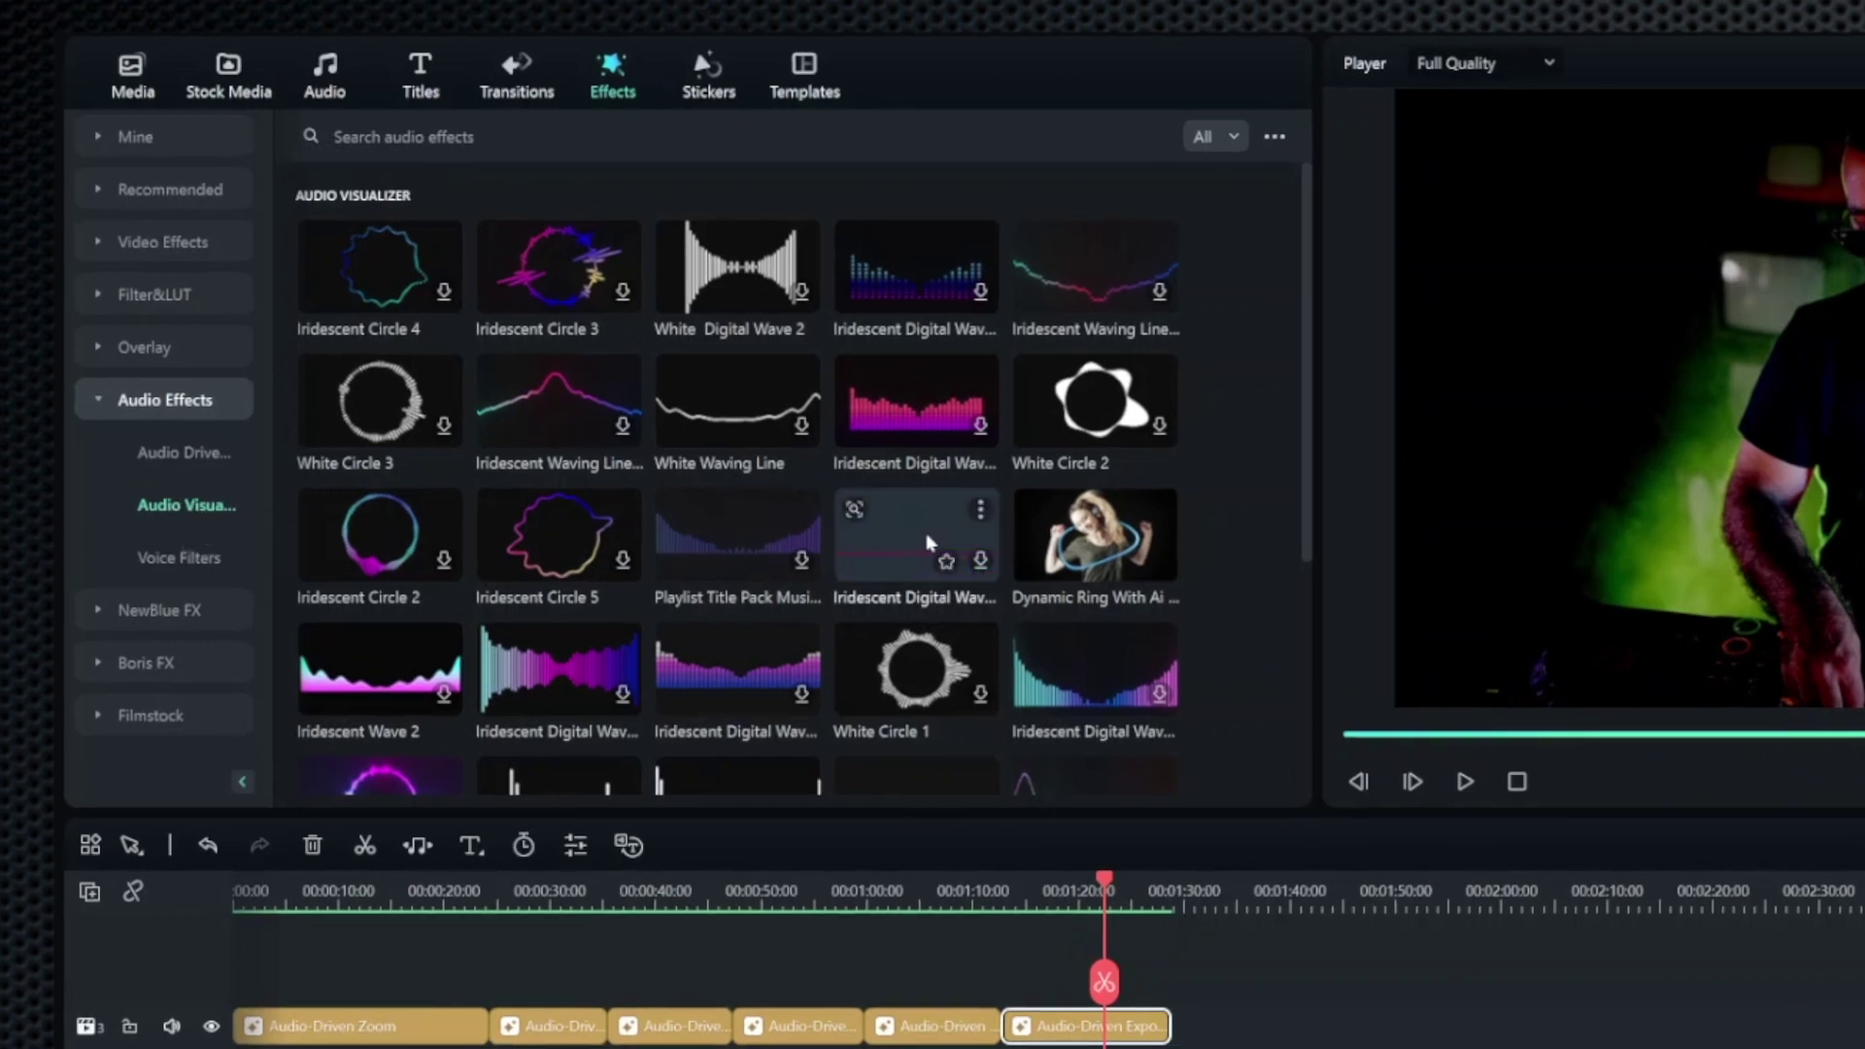
pyautogui.scroll(-2, 874, 525)
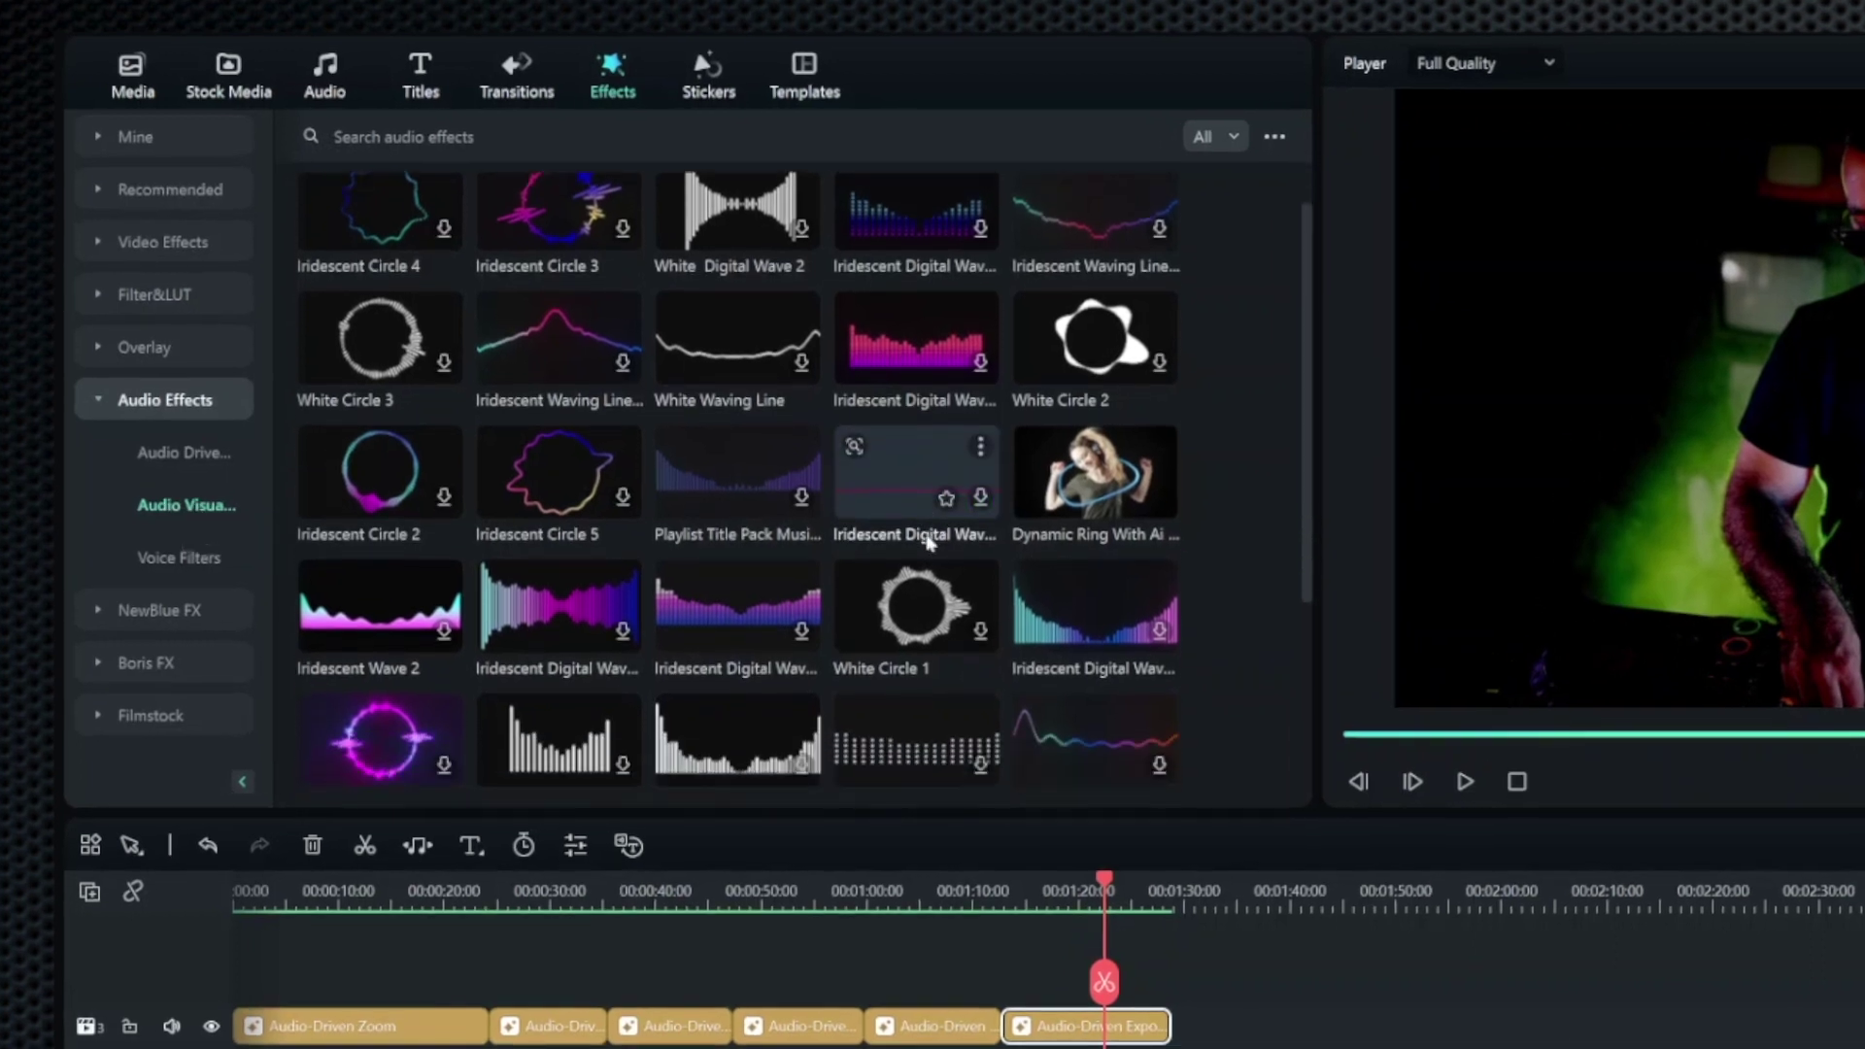
pyautogui.scroll(-4, 925, 551)
pyautogui.click(928, 641)
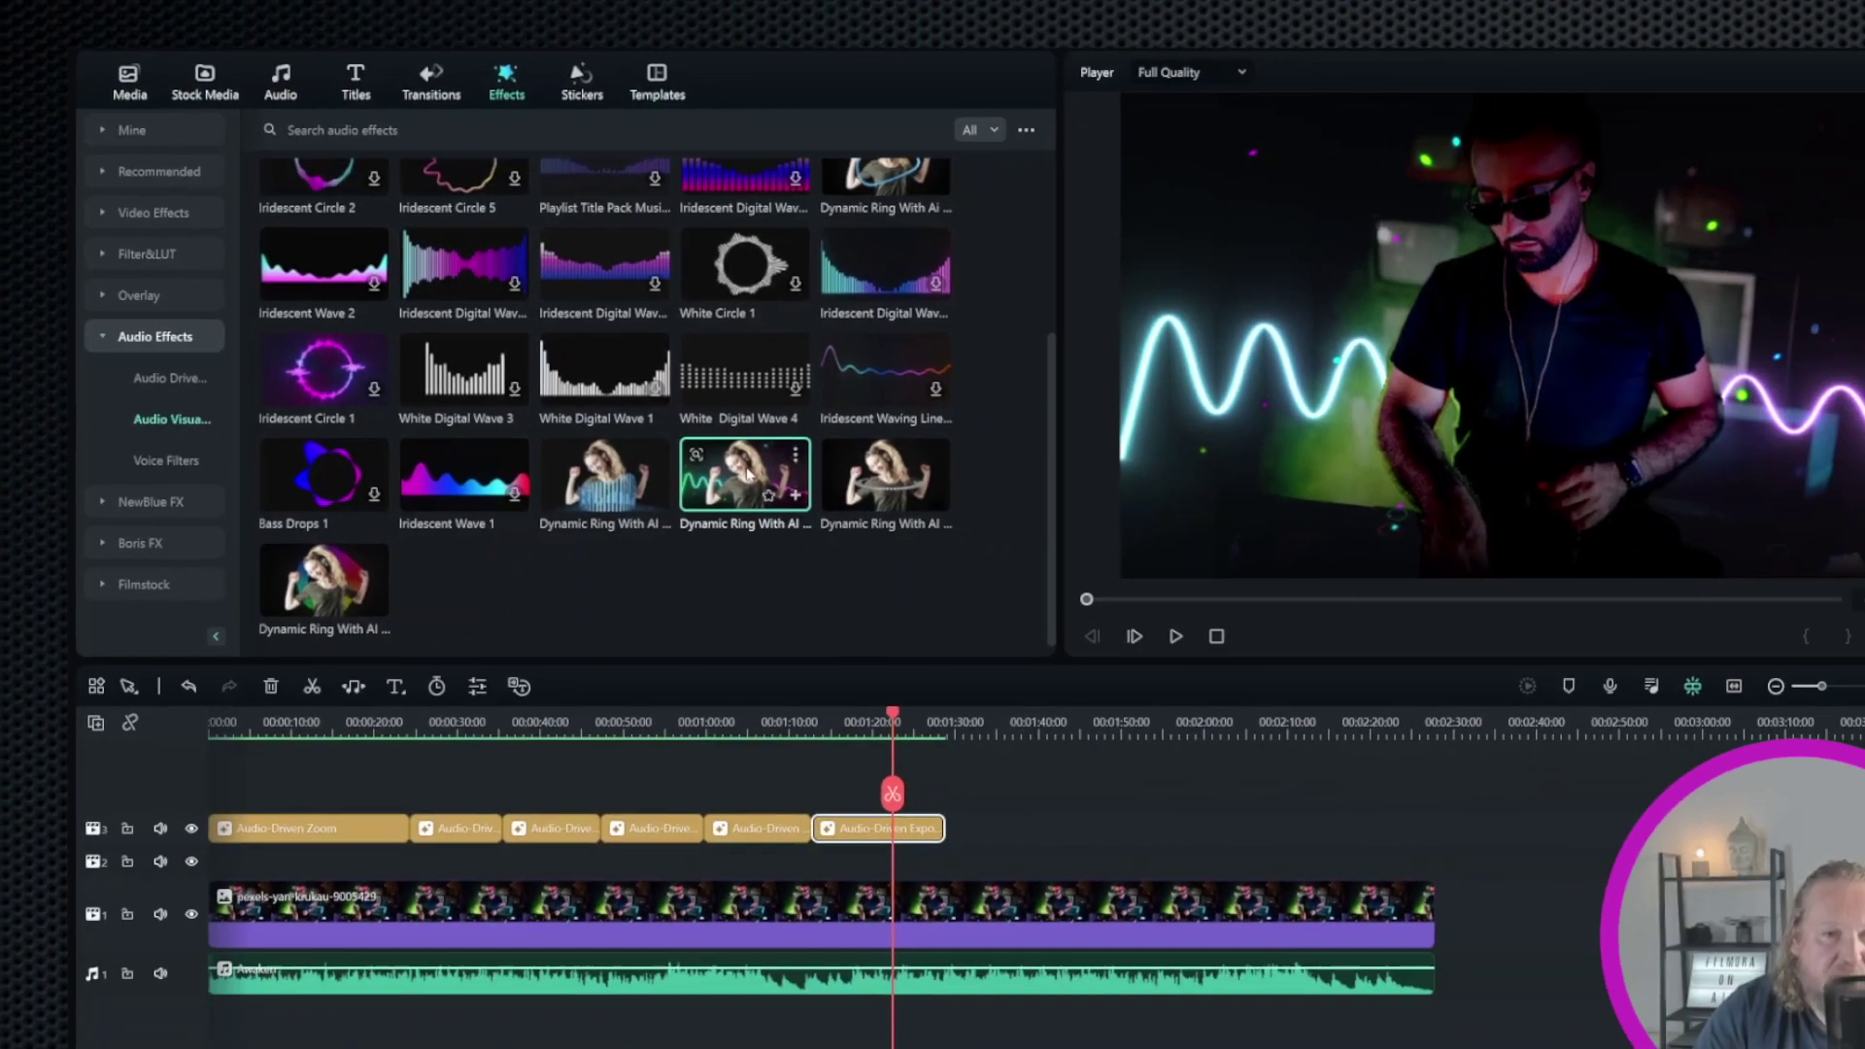
pyautogui.moveTo(920, 575); pyautogui.dragTo(354, 1048)
pyautogui.moveTo(281, 763); pyautogui.dragTo(833, 735)
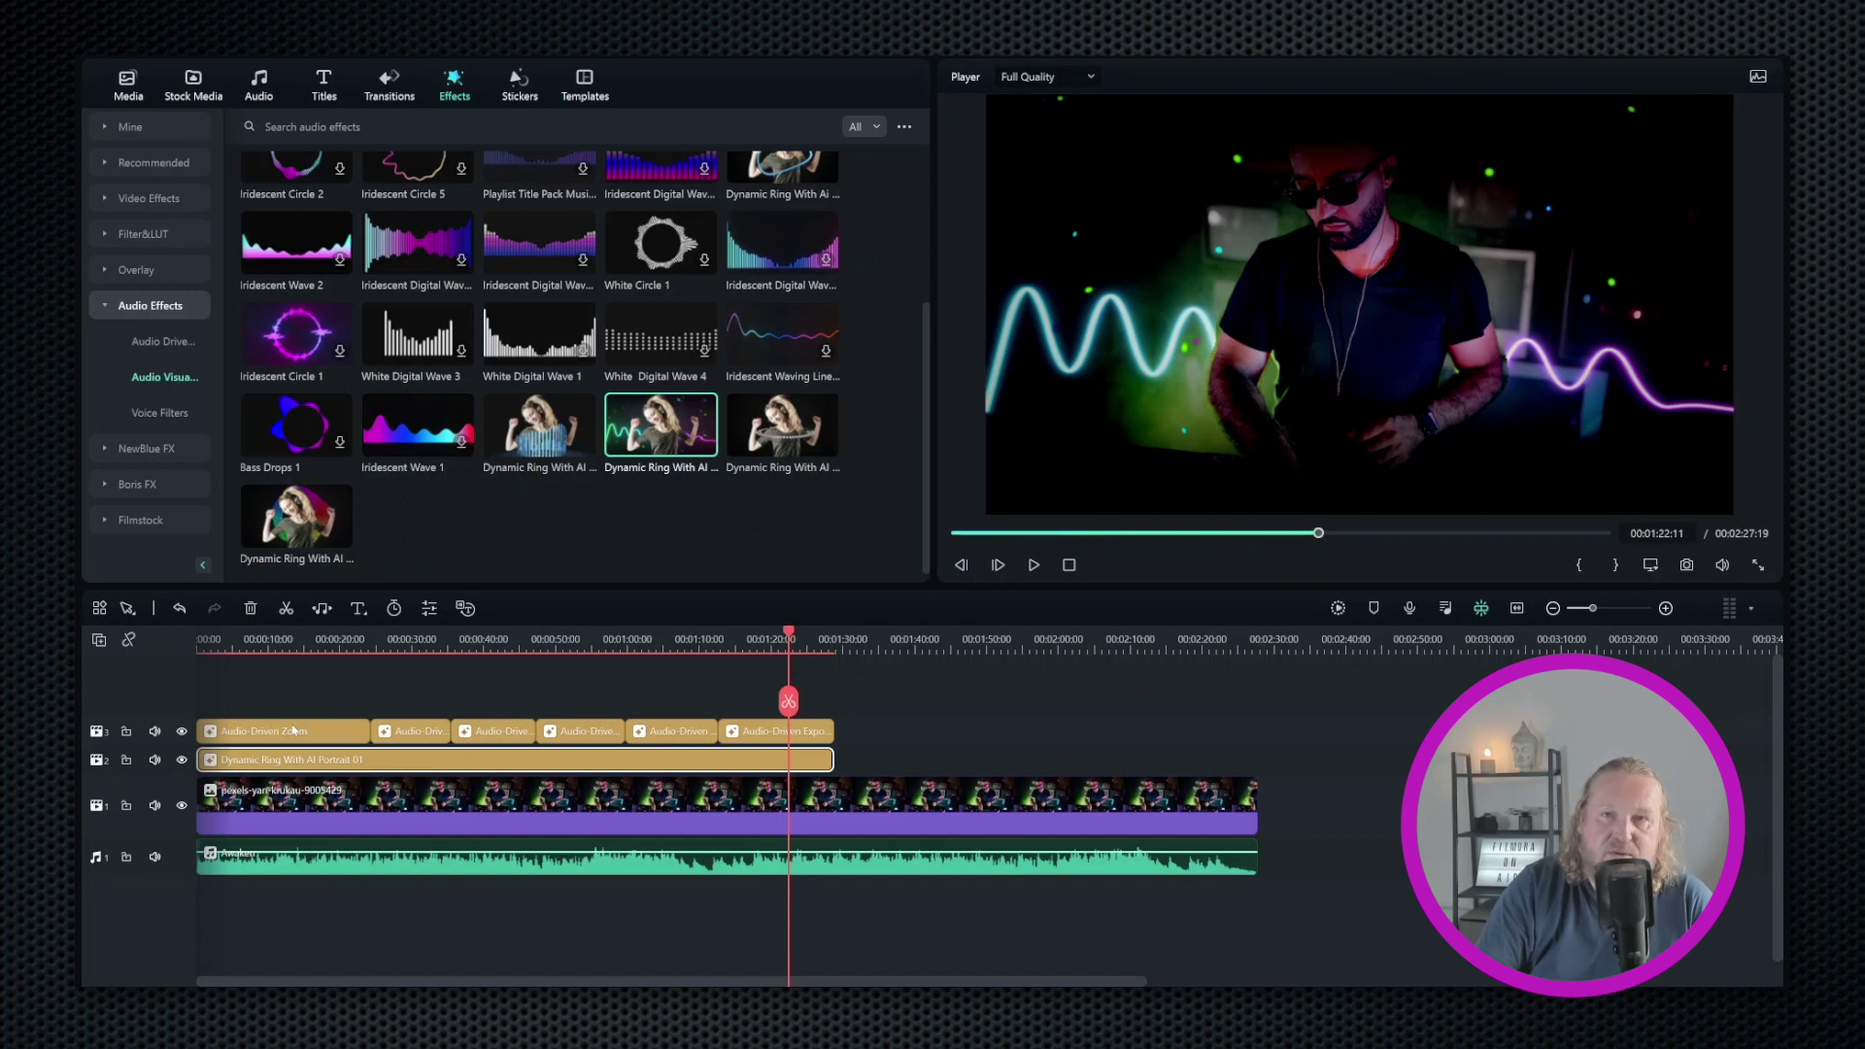
# Step: Play the timeline from about 00:00:20:19 to preview the visualizer, and stop playback
pyautogui.click(206, 641)
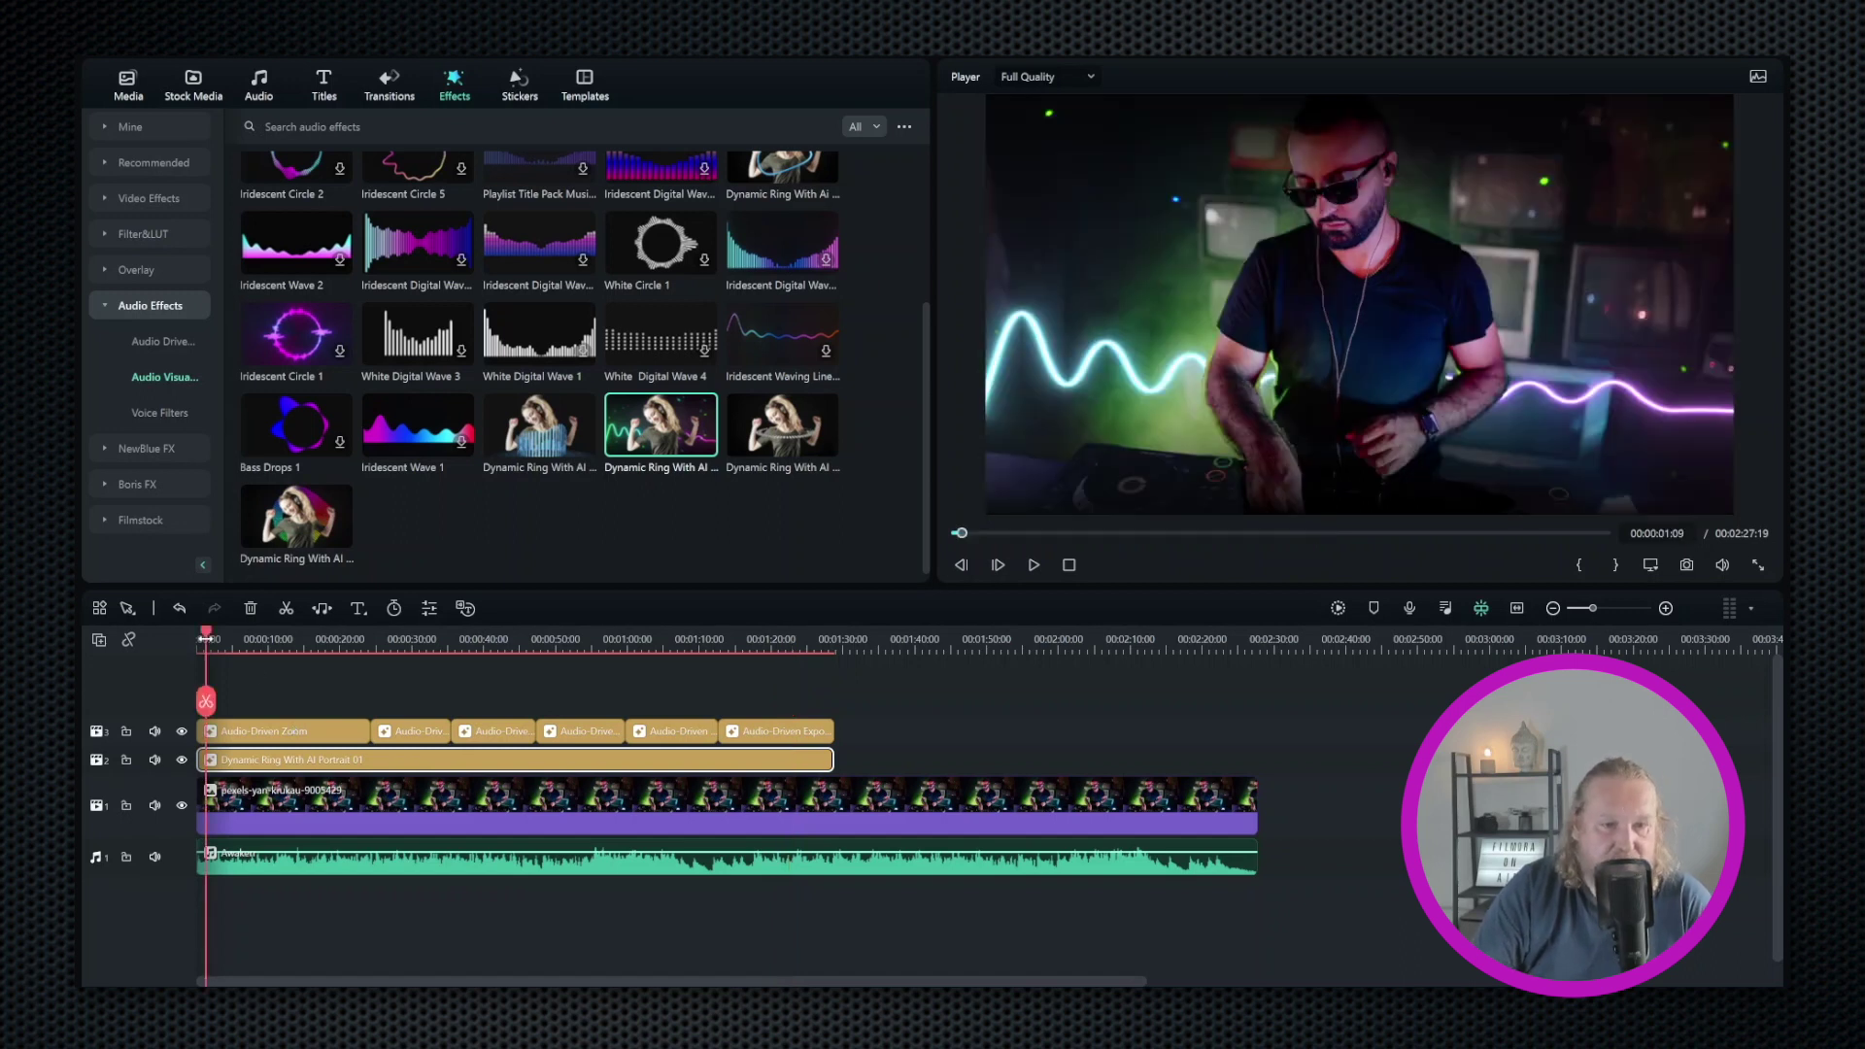
pyautogui.click(350, 641)
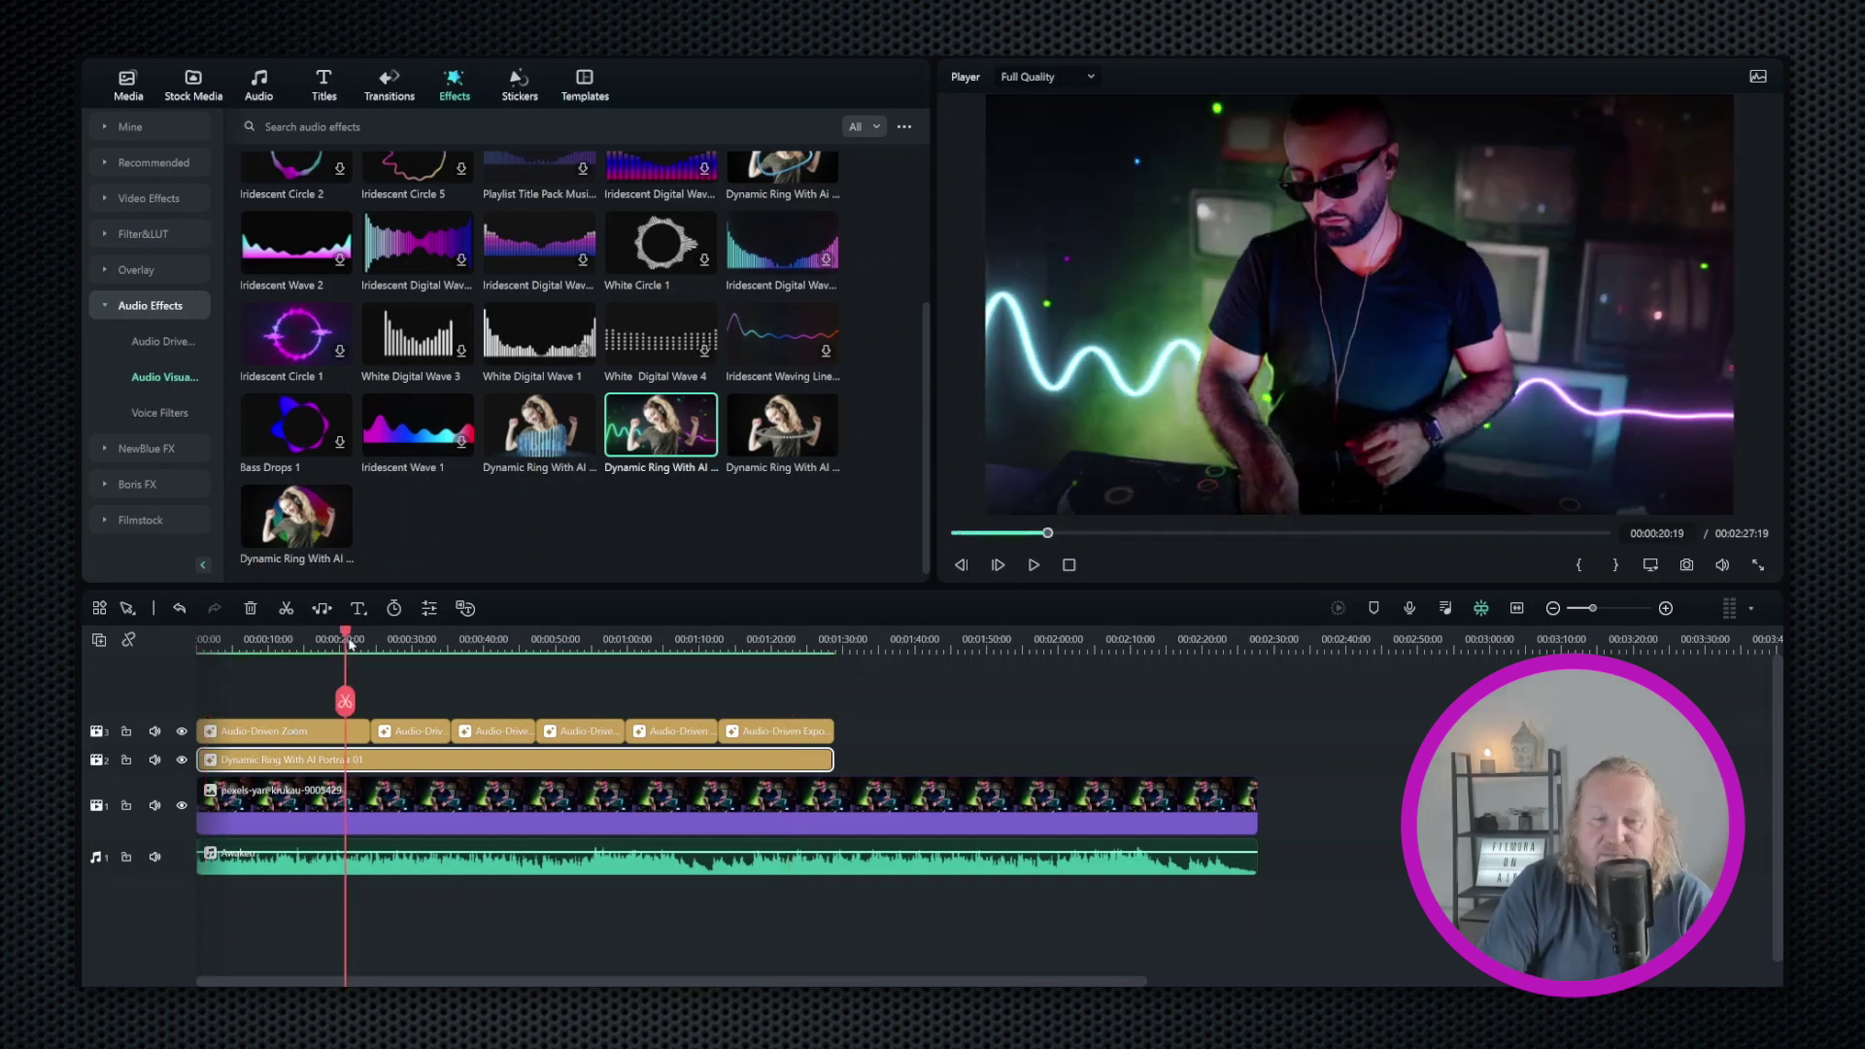
pyautogui.press('space')
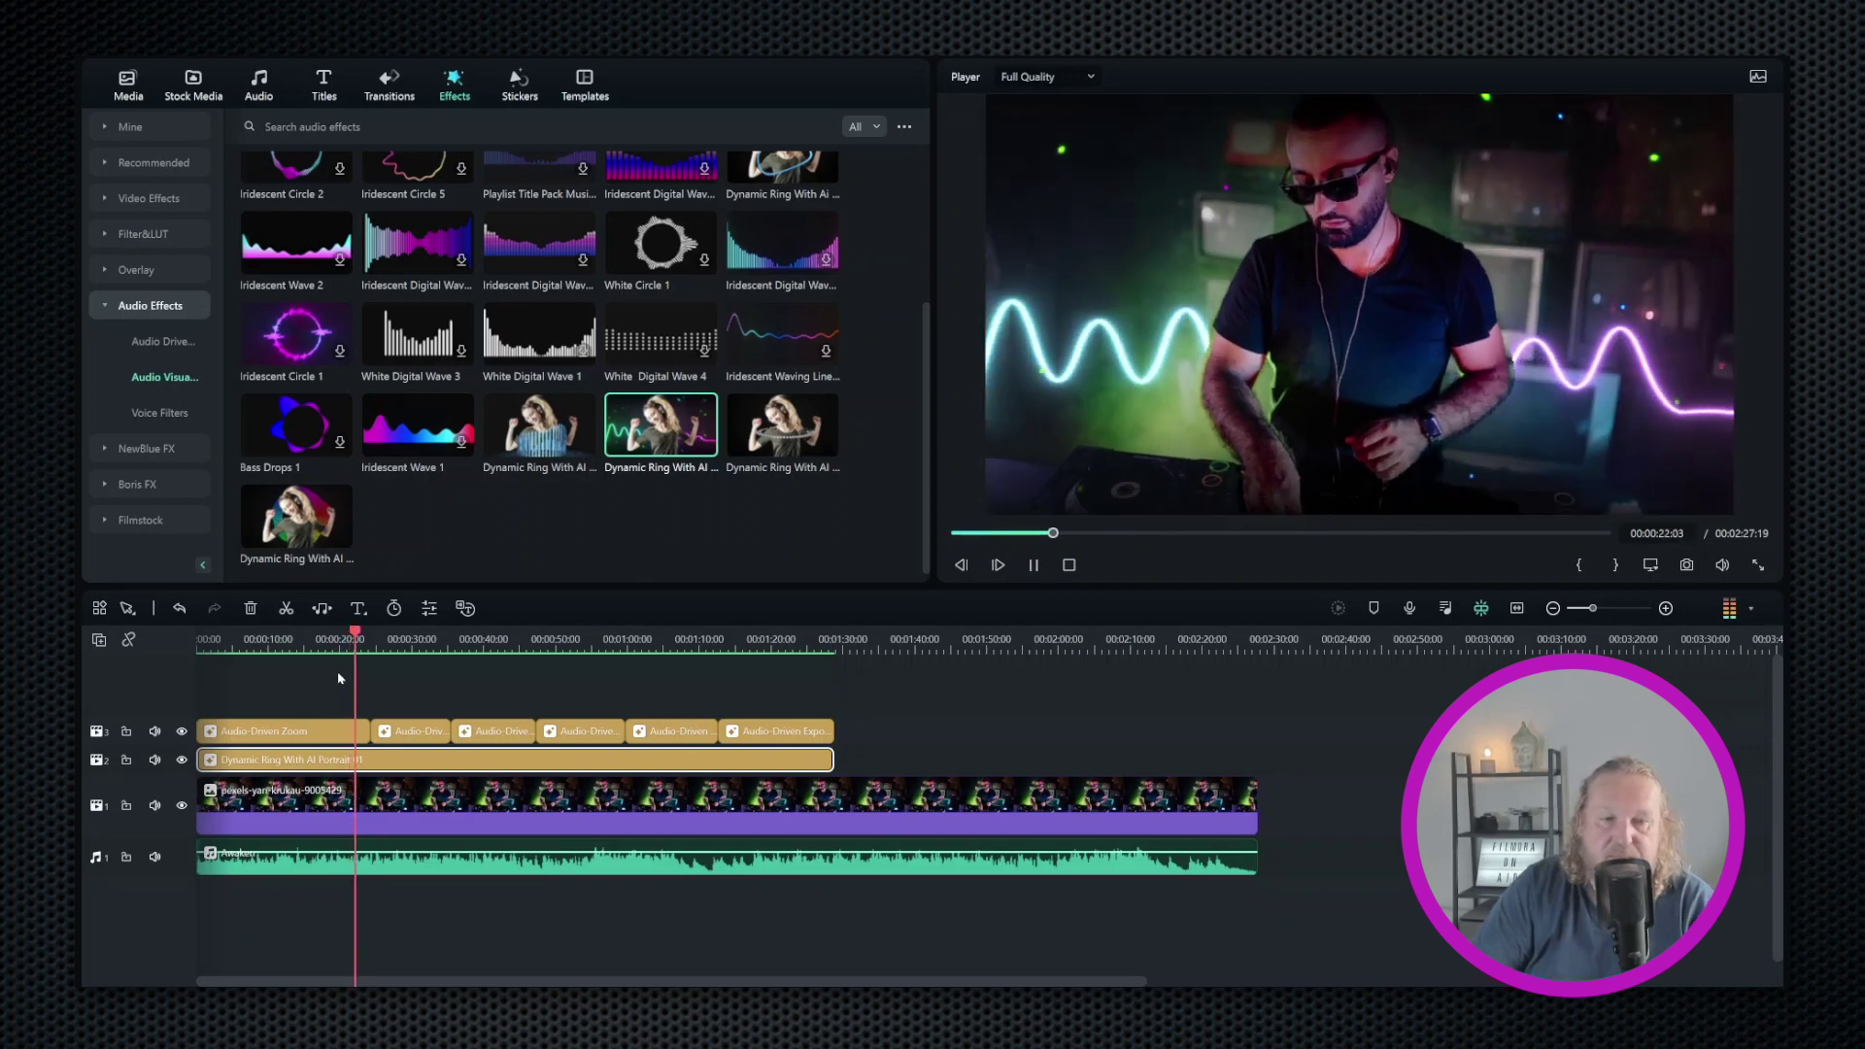
pyautogui.click(1068, 566)
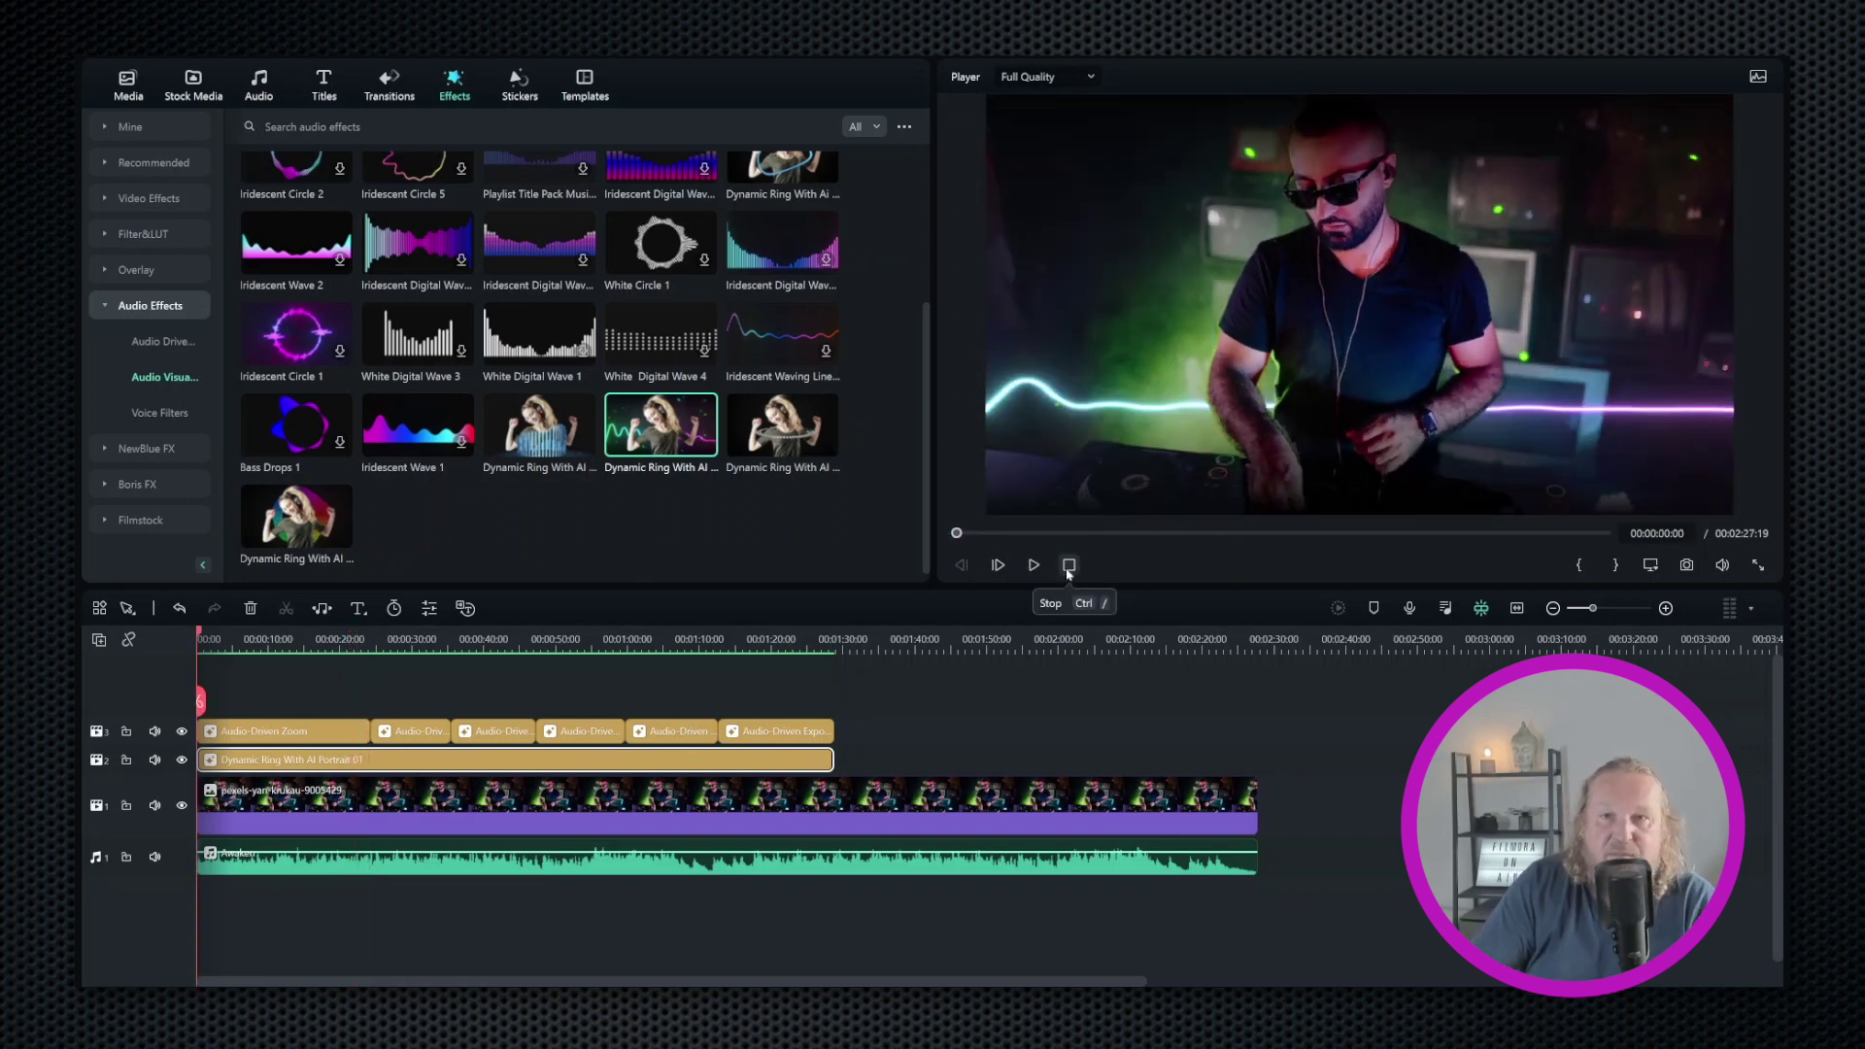
# Step: Increase the Dynamic Ring visualizer's Y Offset slightly to move the neon wave higher behind the DJ
pyautogui.doubleClick(763, 762)
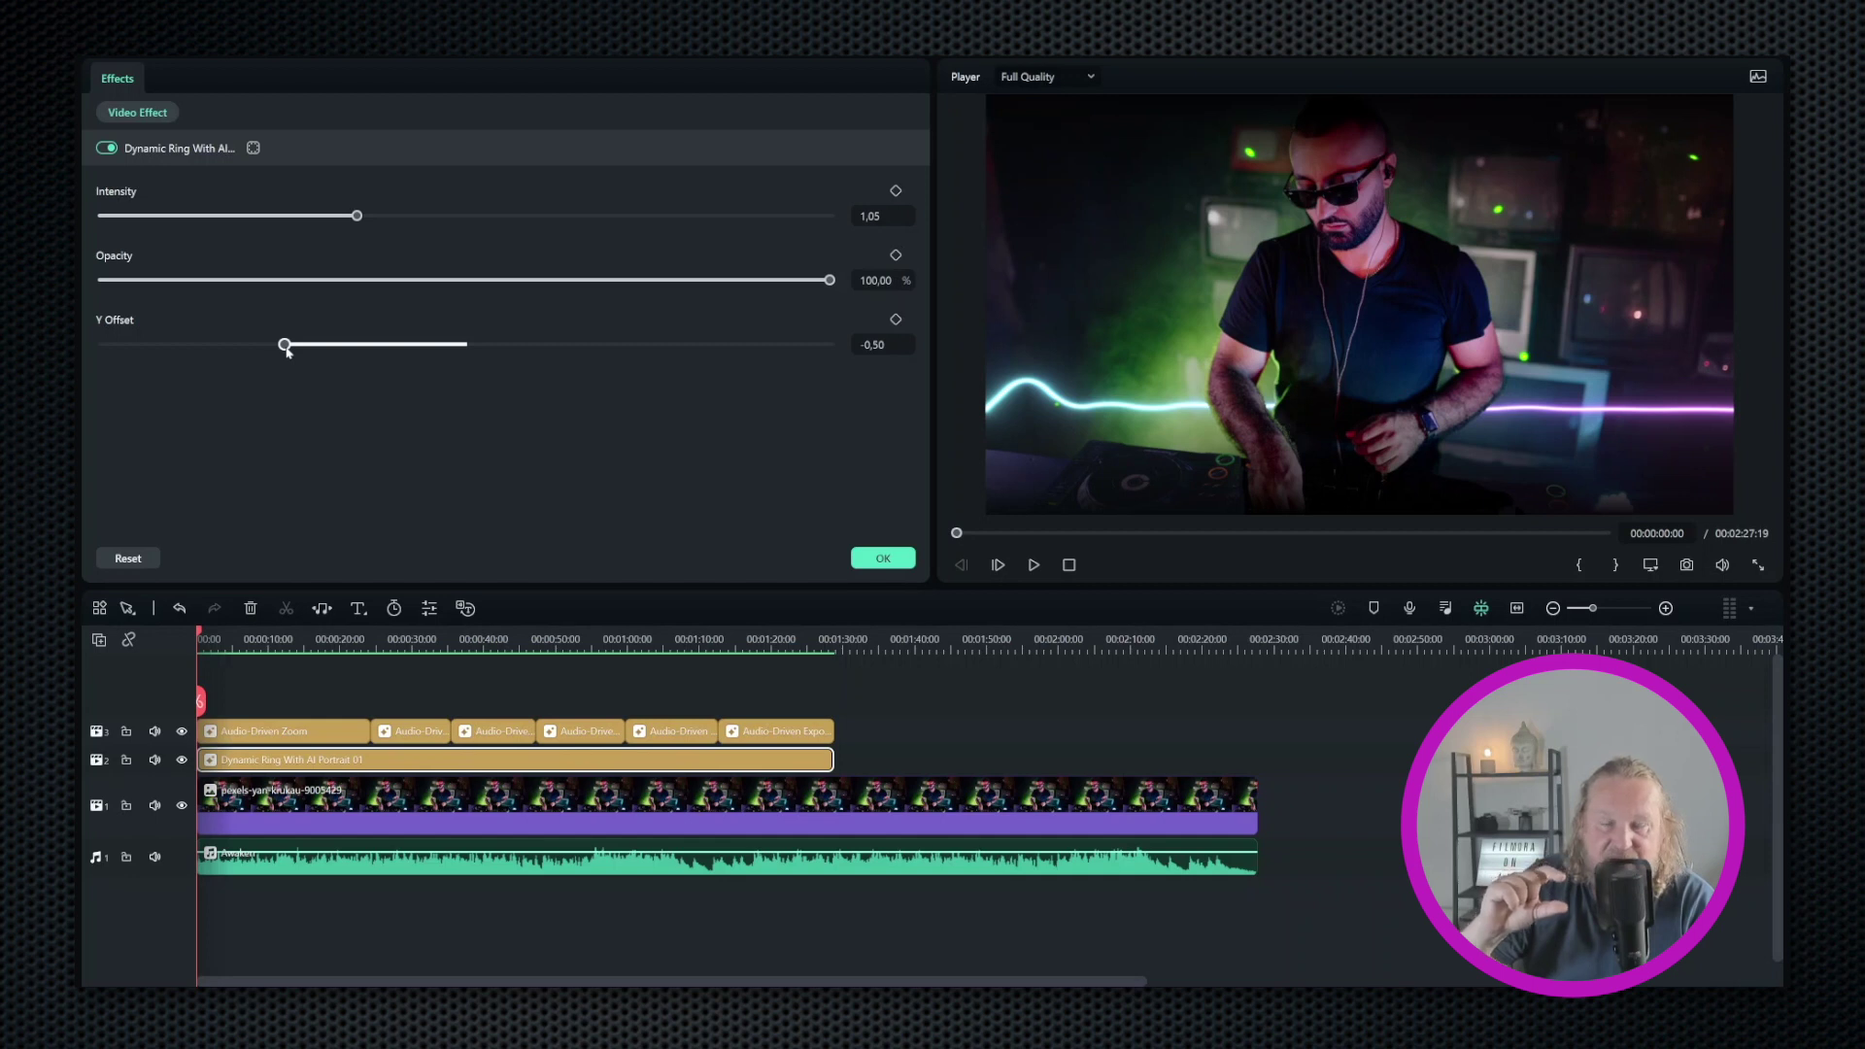
pyautogui.moveTo(284, 345); pyautogui.dragTo(328, 345)
pyautogui.click(882, 557)
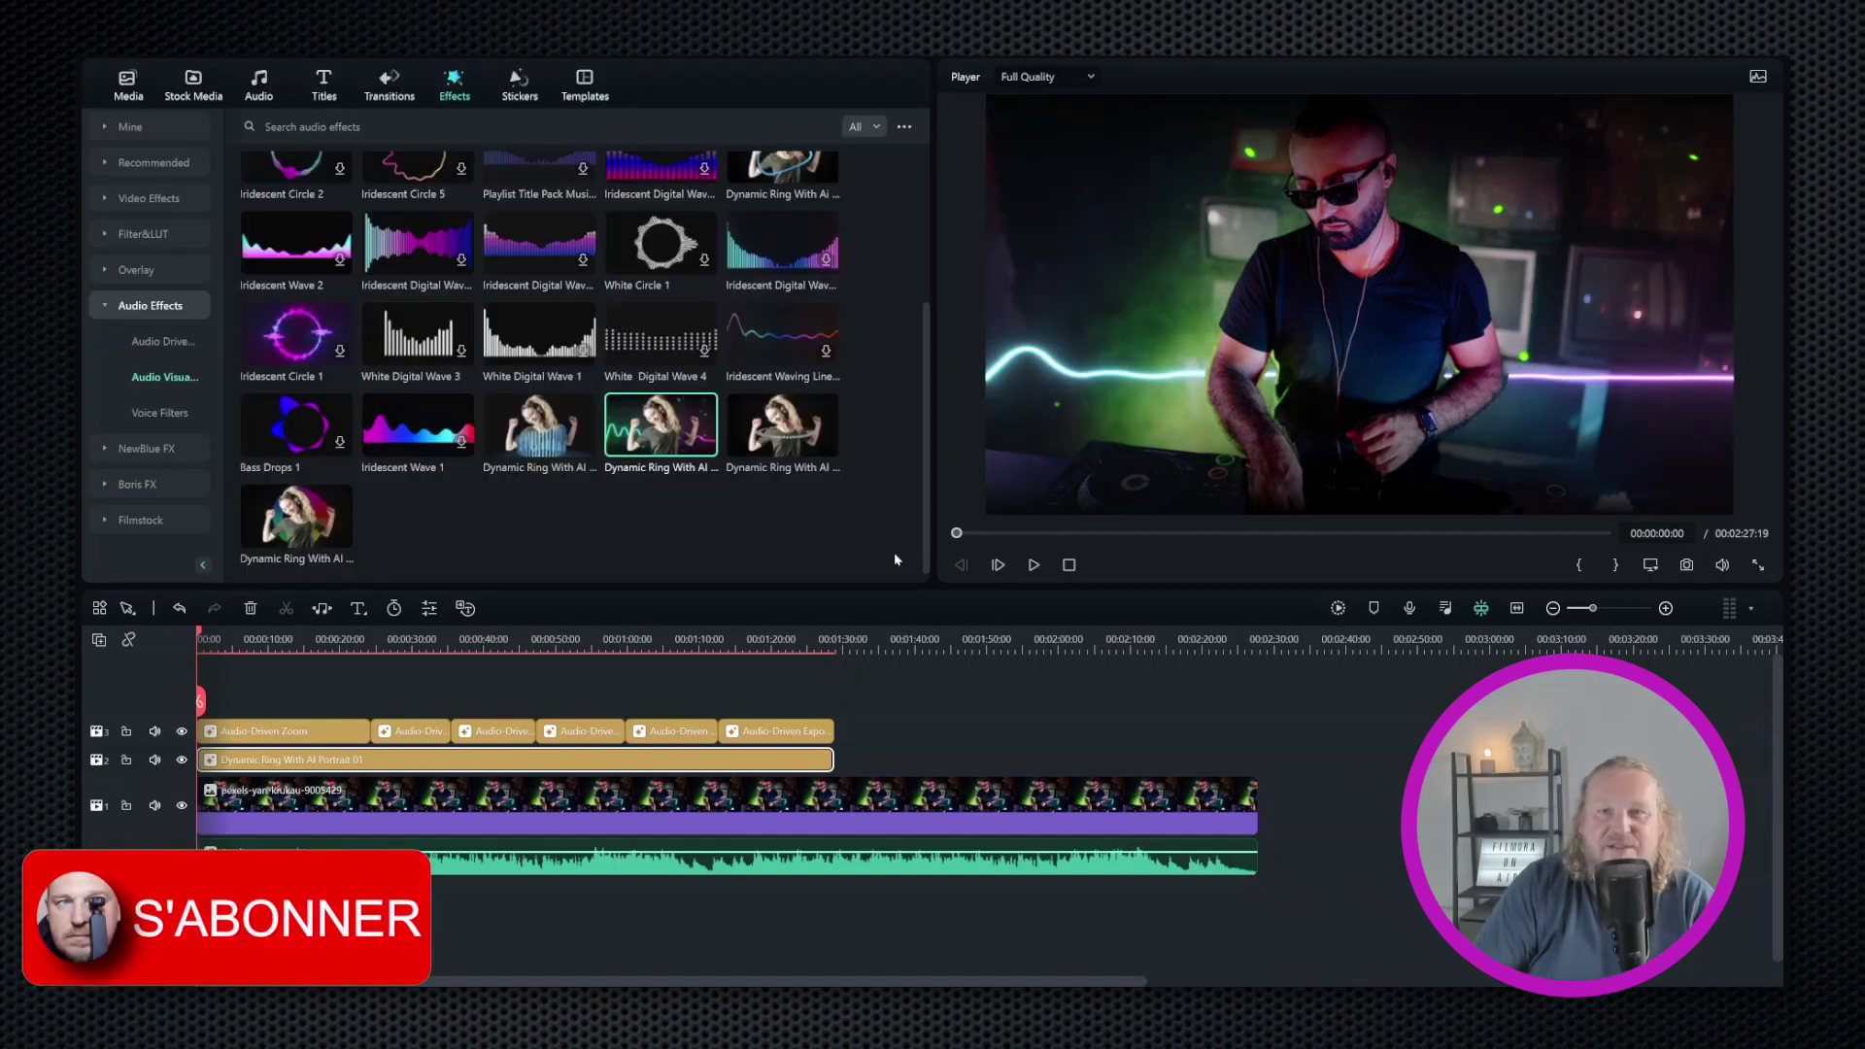